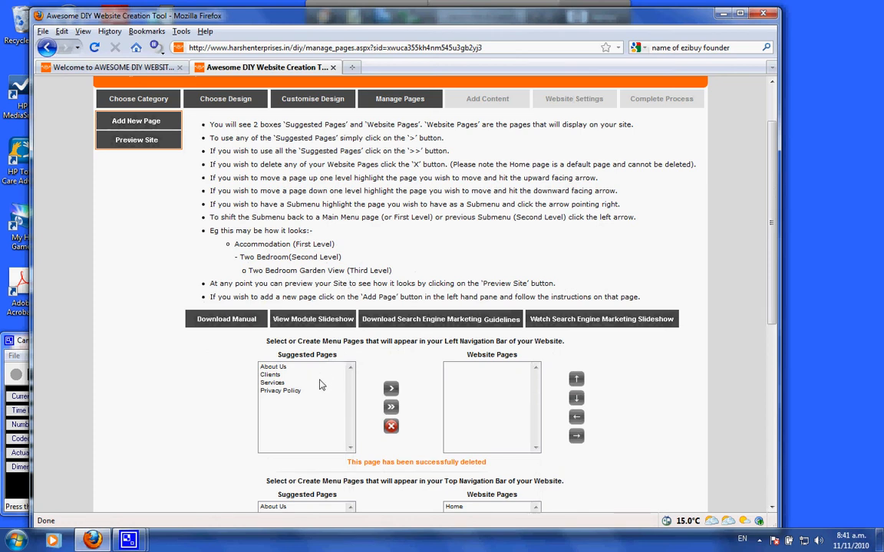
Read the instructions for the left and top navigation bar page lists
{"action": "scroll", "coordinate": [331, 366], "scroll_direction": "down", "scroll_amount": 3}
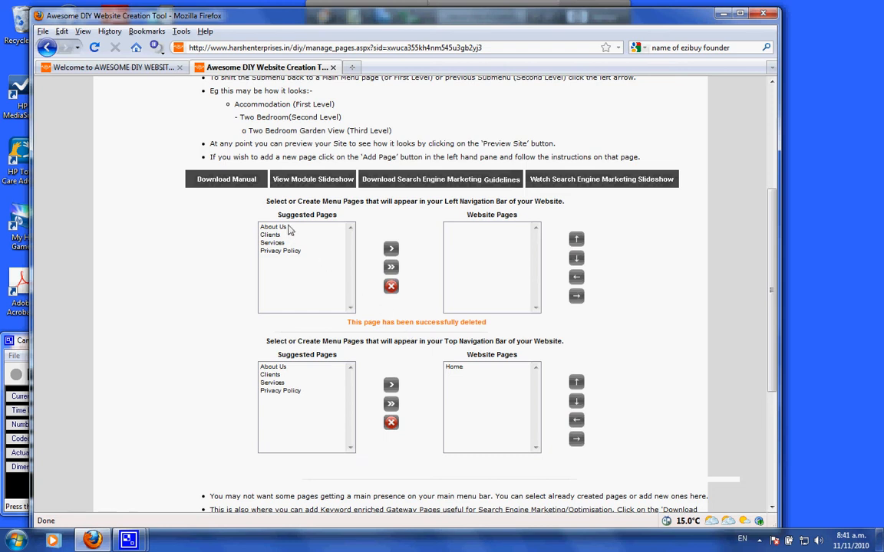
{"action": "left_click_drag", "start_coordinate": [285, 201], "coordinate": [537, 201]}
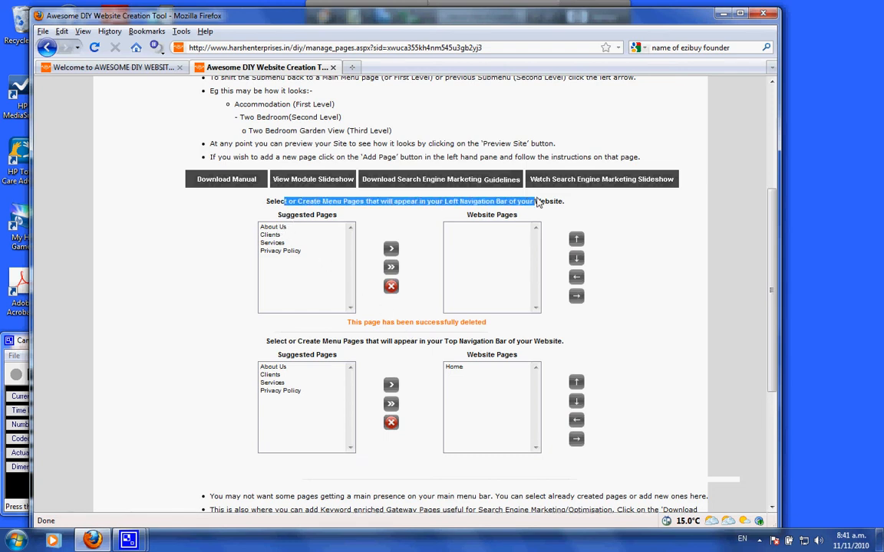
{"action": "left_click", "coordinate": [539, 201]}
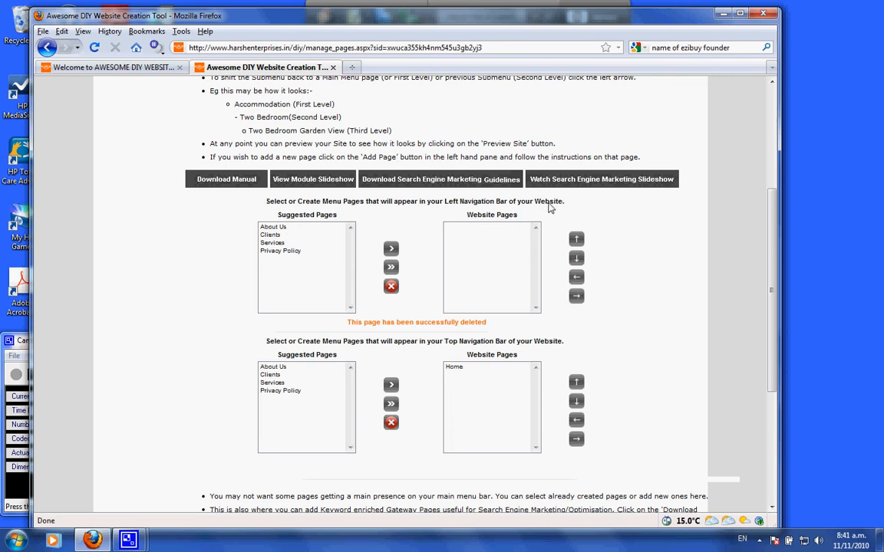
{"action": "left_click_drag", "start_coordinate": [549, 203], "coordinate": [477, 202]}
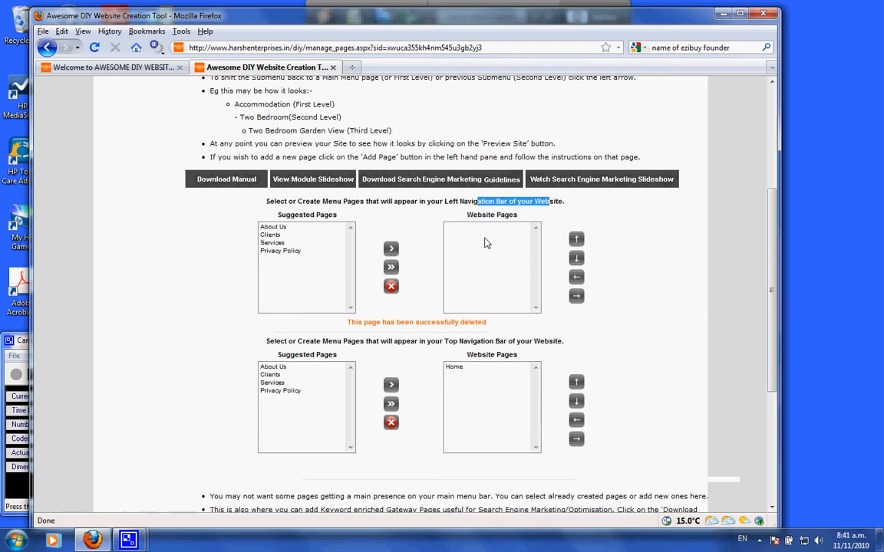
{"action": "left_click", "coordinate": [371, 218]}
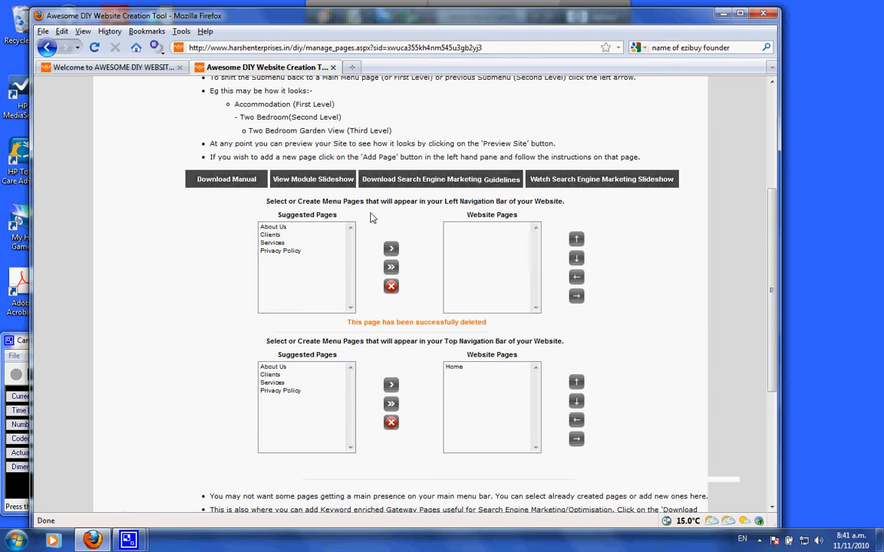
{"action": "left_click_drag", "start_coordinate": [445, 202], "coordinate": [508, 205]}
{"action": "left_click_drag", "start_coordinate": [445, 342], "coordinate": [506, 347]}
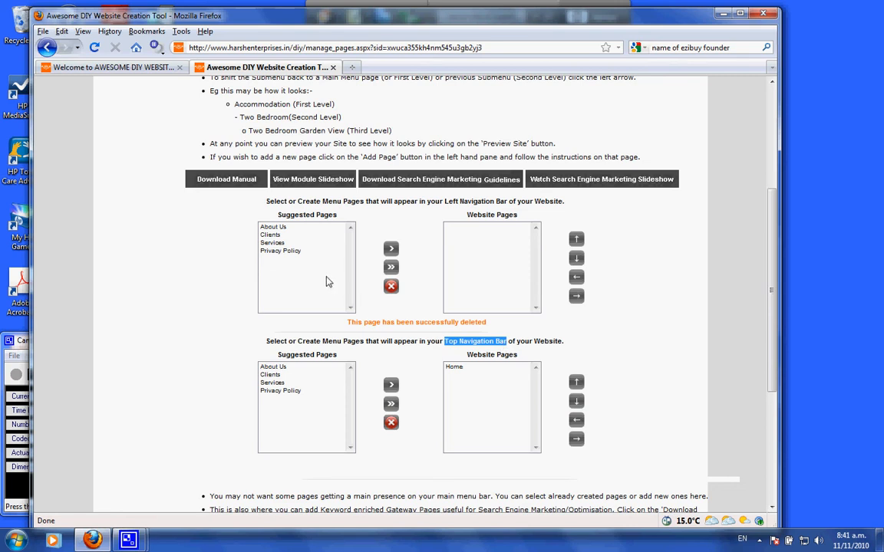
Move all suggested pages into the left navigation bar's website pages and delete Privacy Policy from them
{"action": "left_click", "coordinate": [290, 251]}
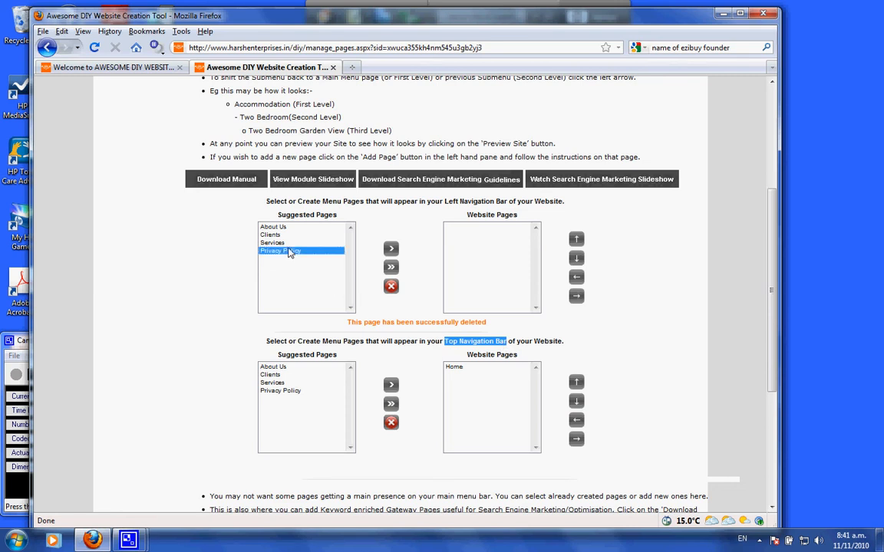
{"action": "left_click", "coordinate": [390, 268]}
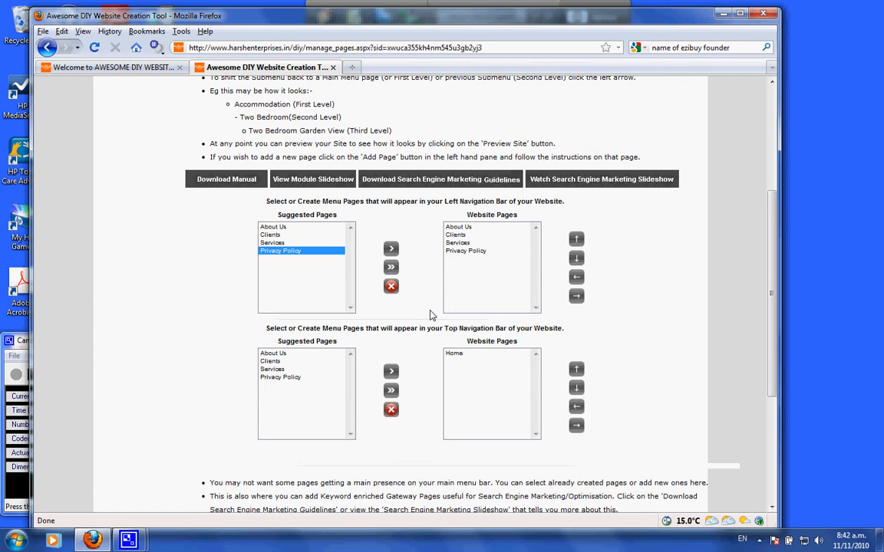
{"action": "left_click", "coordinate": [464, 251]}
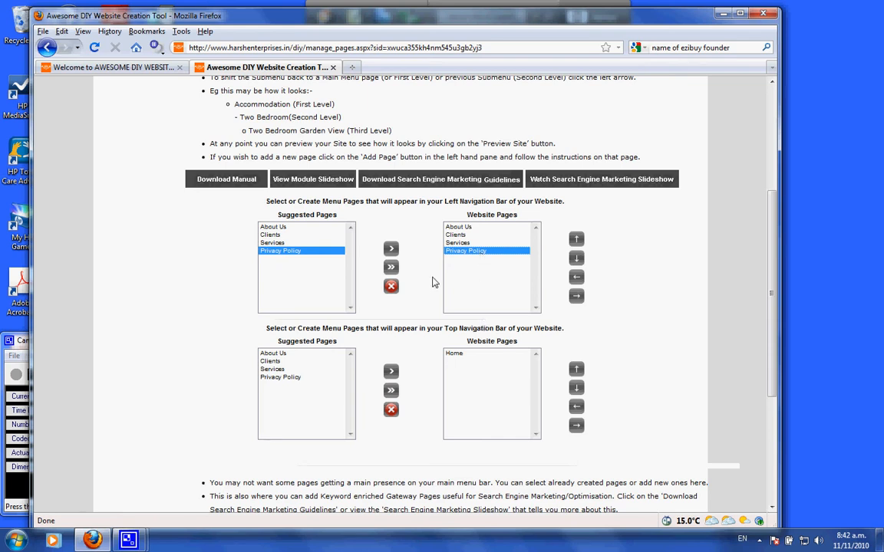
{"action": "left_click", "coordinate": [390, 287]}
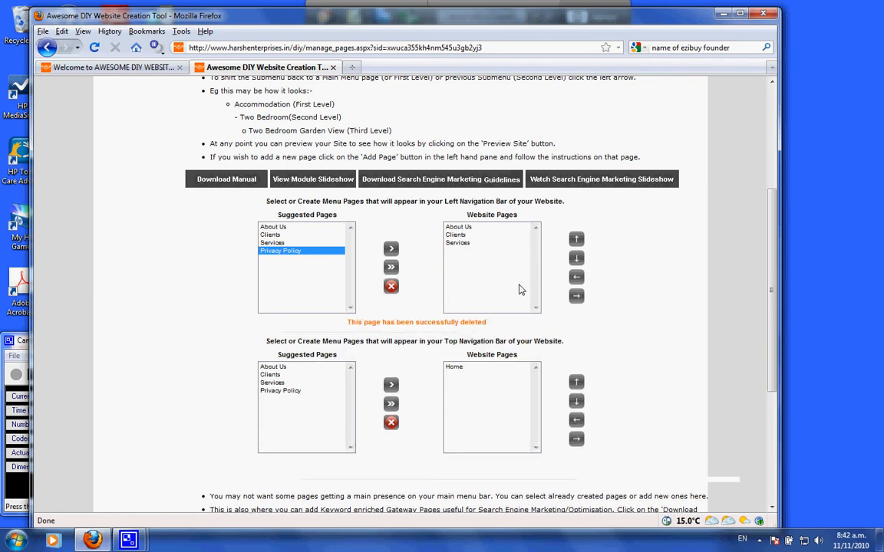
Add Privacy Policy to the top navigation bar's website pages and delete it again
{"action": "scroll", "coordinate": [518, 289], "scroll_direction": "down", "scroll_amount": 2}
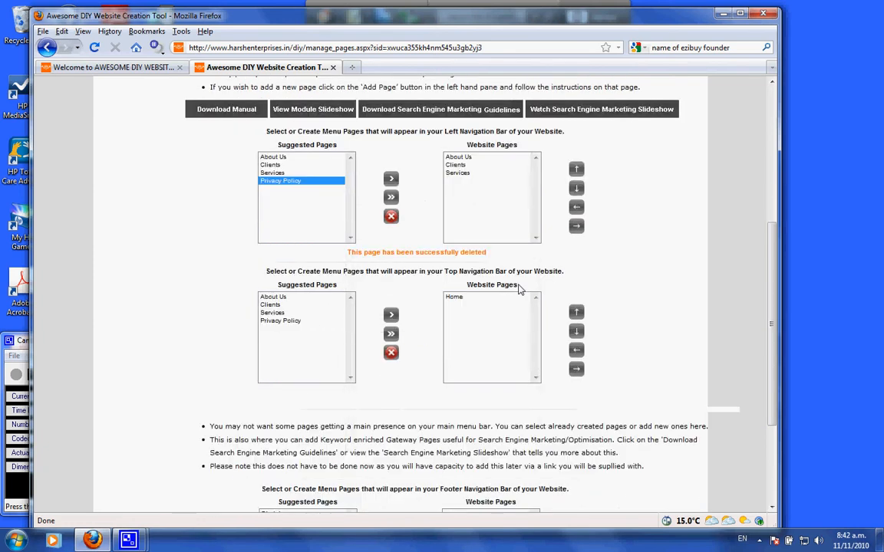
{"action": "scroll", "coordinate": [518, 289], "scroll_direction": "down", "scroll_amount": 2}
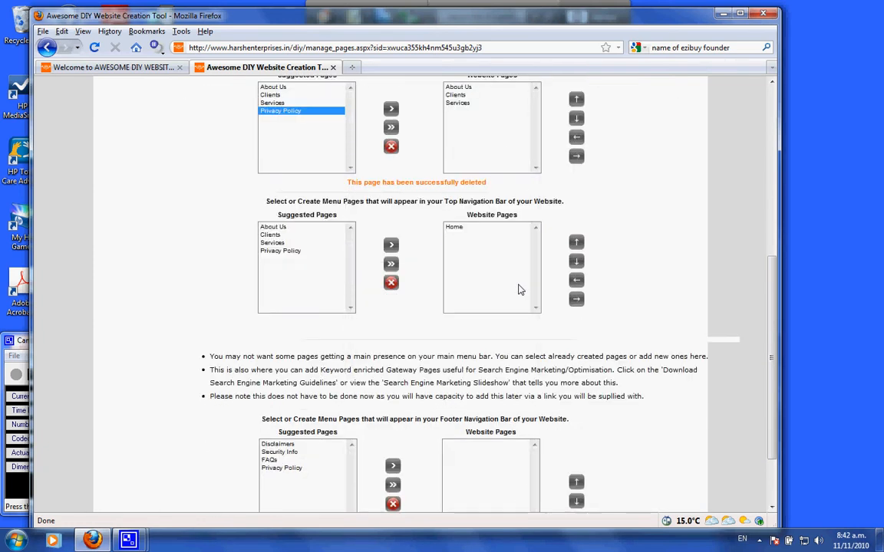
{"action": "scroll", "coordinate": [522, 288], "scroll_direction": "up", "scroll_amount": 2}
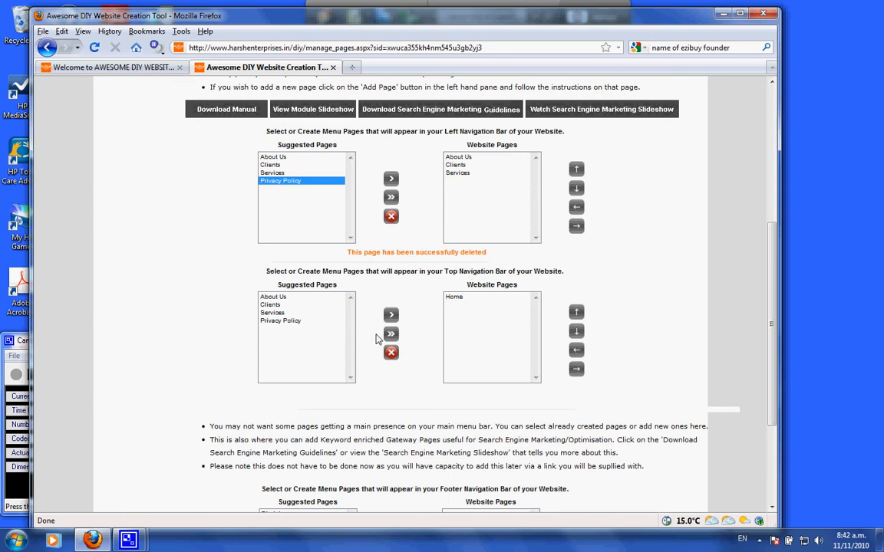
{"action": "left_click", "coordinate": [280, 320]}
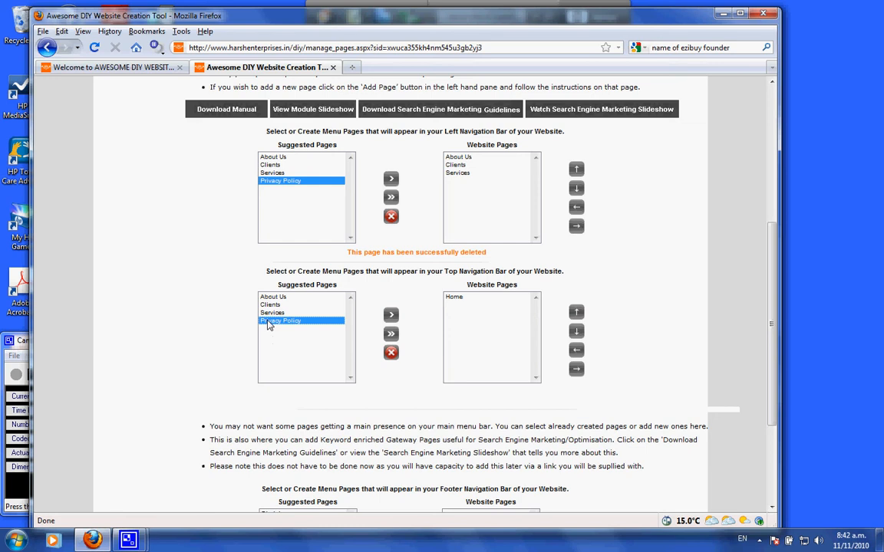
{"action": "left_click", "coordinate": [391, 317]}
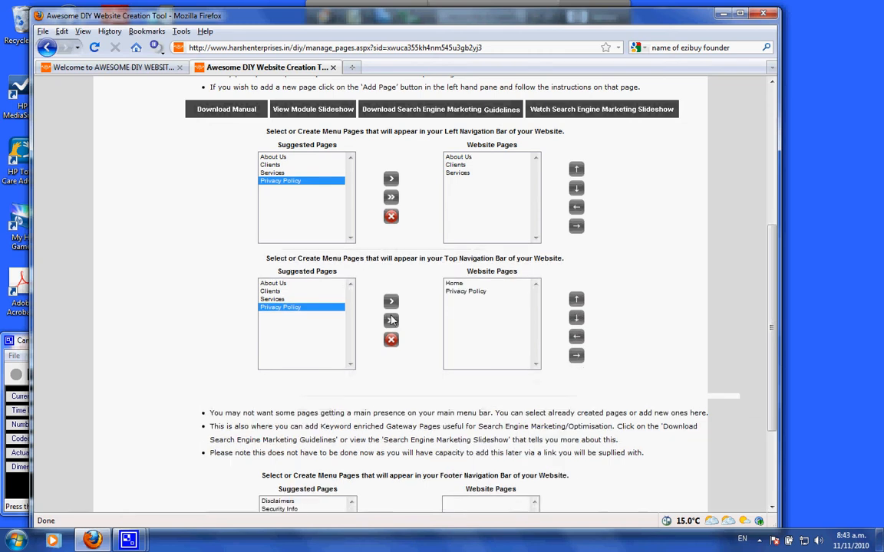
{"action": "left_click", "coordinate": [472, 292]}
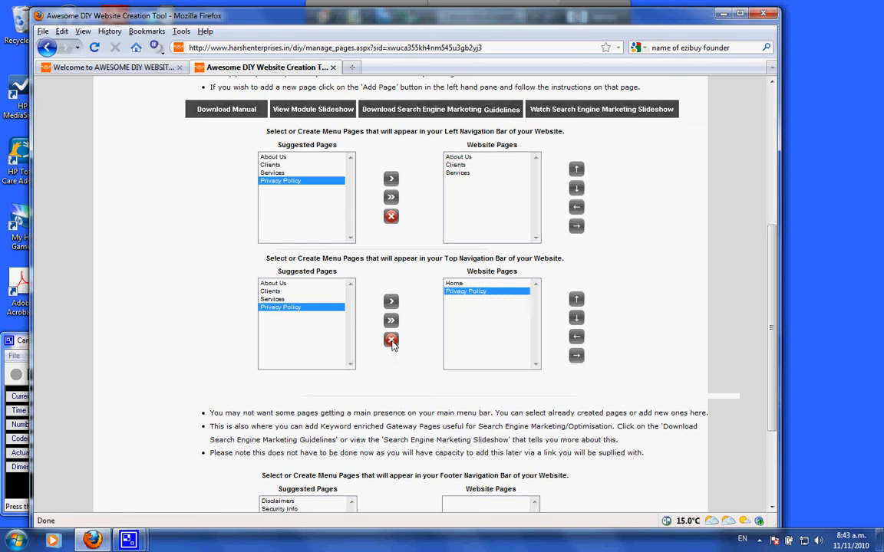
{"action": "left_click", "coordinate": [391, 341]}
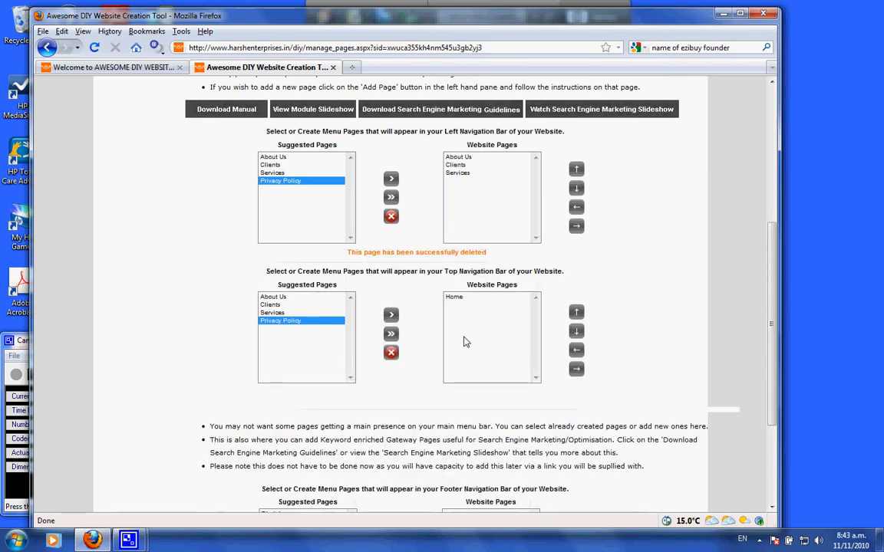
On the new page form, set the menu button place to Top
{"action": "scroll", "coordinate": [465, 342], "scroll_direction": "up", "scroll_amount": 2}
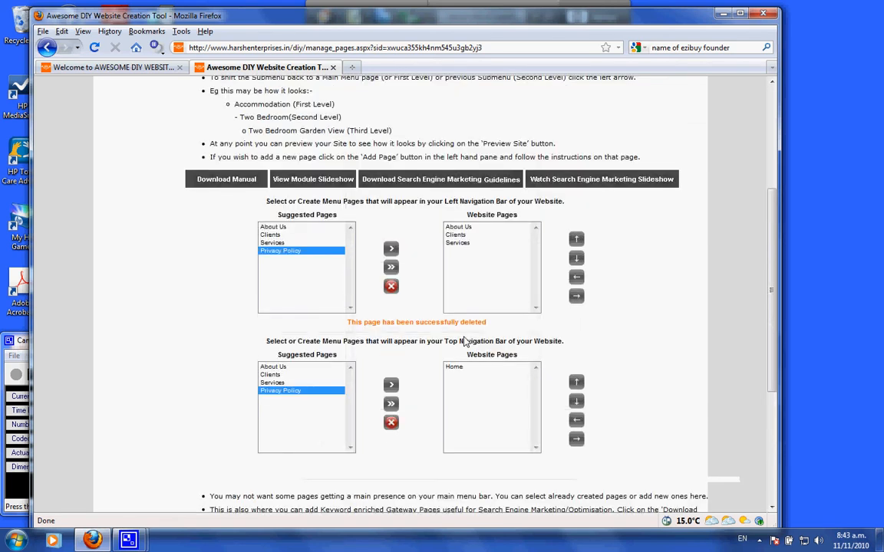
{"action": "scroll", "coordinate": [465, 341], "scroll_direction": "up", "scroll_amount": 2}
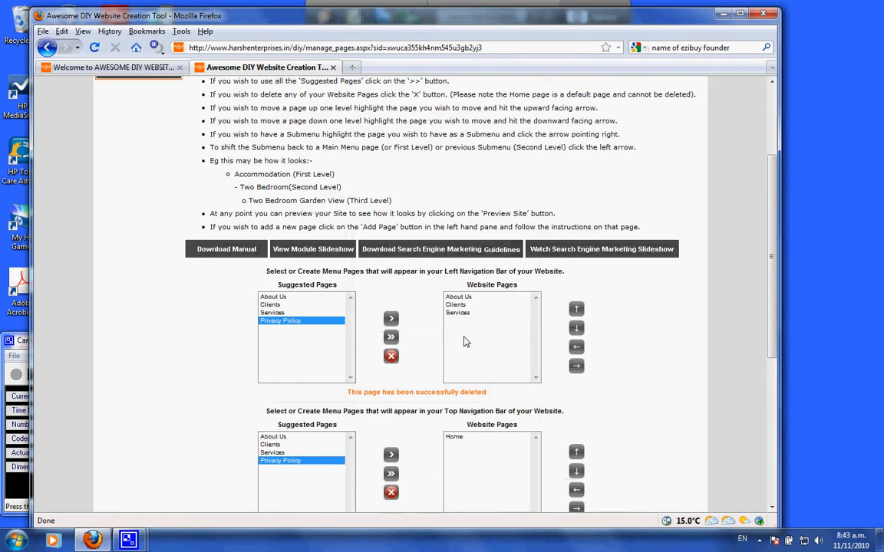
{"action": "scroll", "coordinate": [465, 341], "scroll_direction": "up", "scroll_amount": 2}
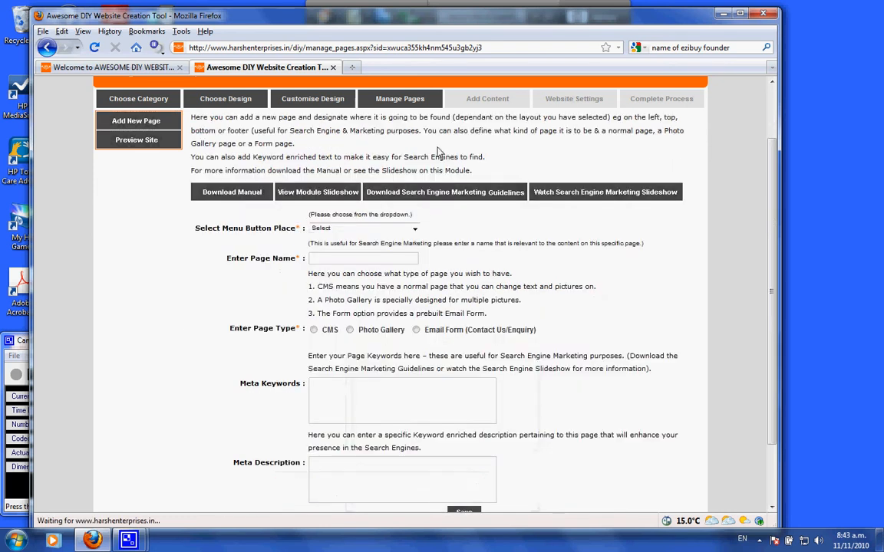
{"action": "left_click", "coordinate": [365, 228]}
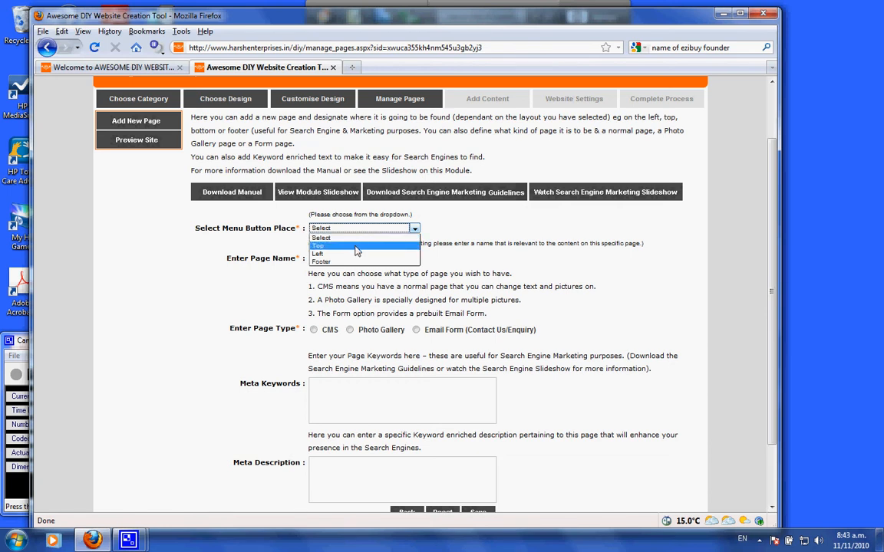
{"action": "left_click", "coordinate": [338, 246]}
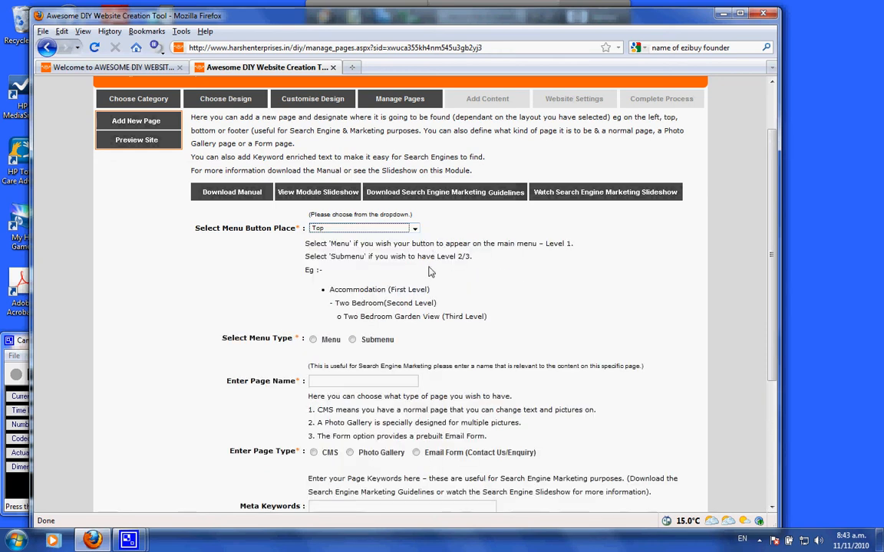
Set the new page's menu type to Menu
{"action": "scroll", "coordinate": [432, 245], "scroll_direction": "down", "scroll_amount": 3}
{"action": "scroll", "coordinate": [422, 254], "scroll_direction": "up", "scroll_amount": 2}
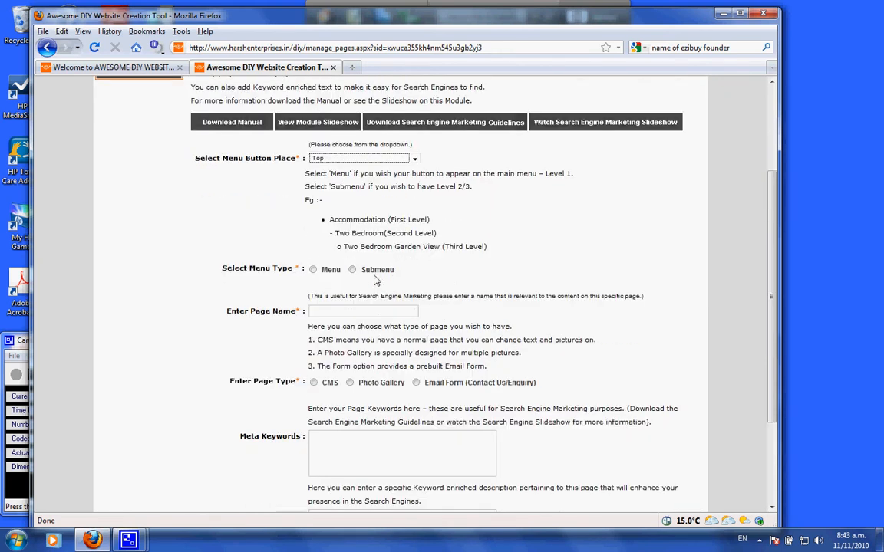
{"action": "left_click", "coordinate": [313, 270]}
Examine the first, second and third level menu examples
{"action": "left_click_drag", "start_coordinate": [341, 221], "coordinate": [431, 224]}
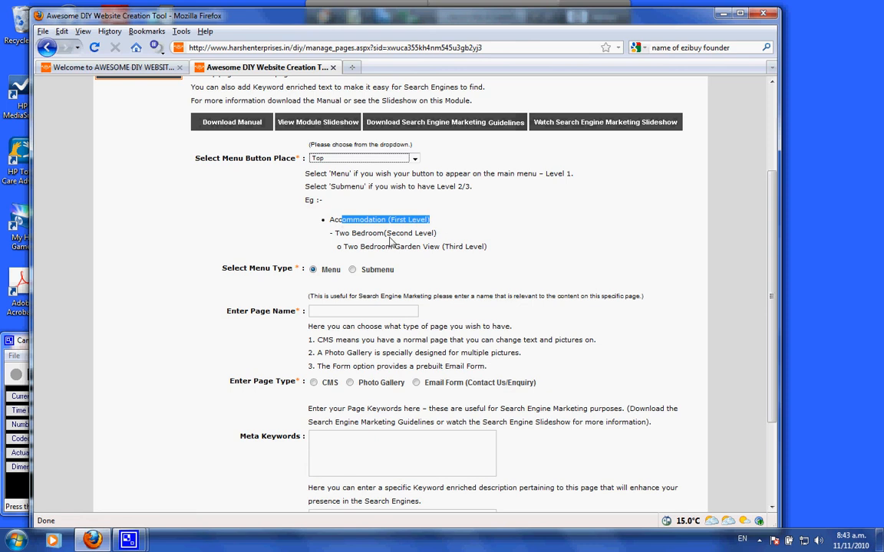
{"action": "left_click_drag", "start_coordinate": [335, 234], "coordinate": [451, 236]}
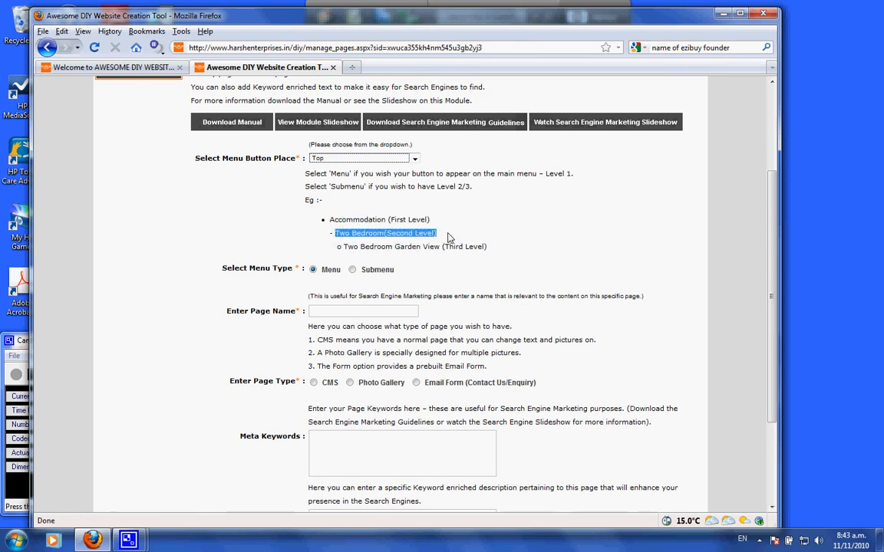
{"action": "left_click_drag", "start_coordinate": [343, 247], "coordinate": [492, 252]}
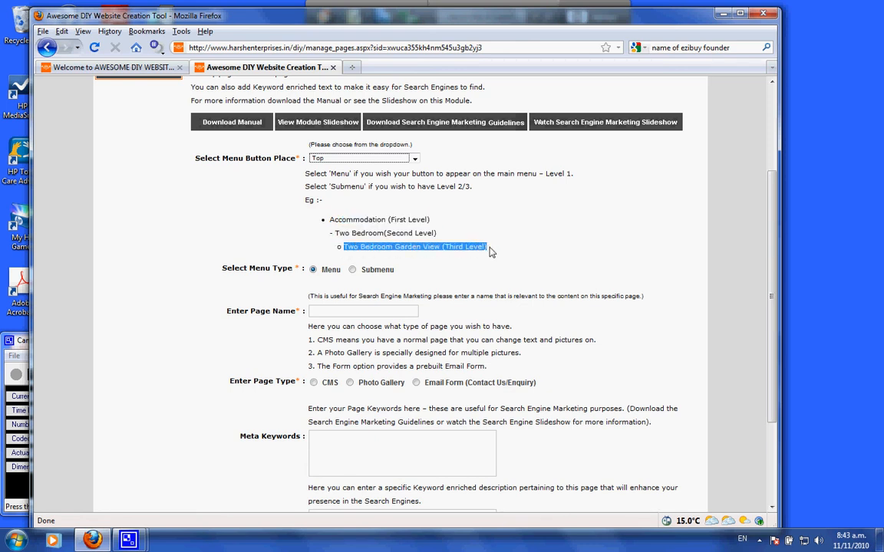
{"action": "left_click", "coordinate": [451, 245]}
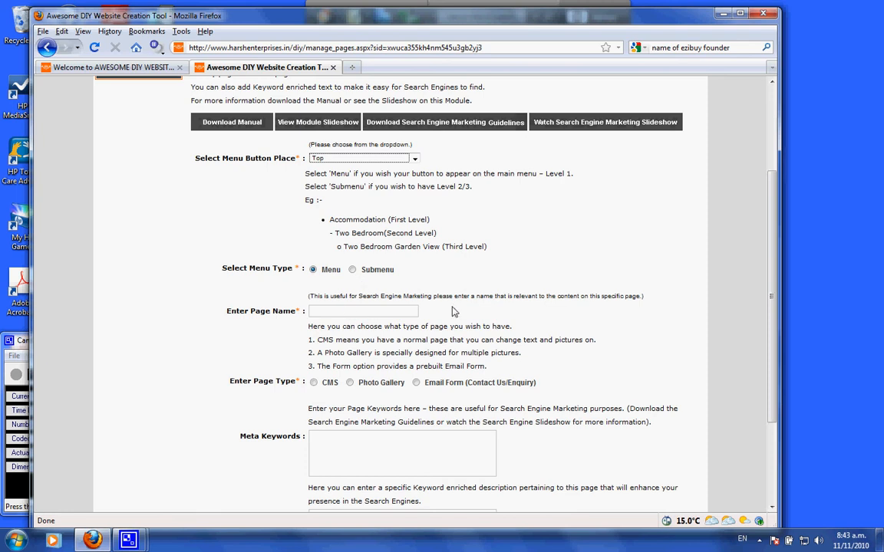
Try the Submenu type with Home as main menu button before switching back to Menu
{"action": "left_click", "coordinate": [352, 269]}
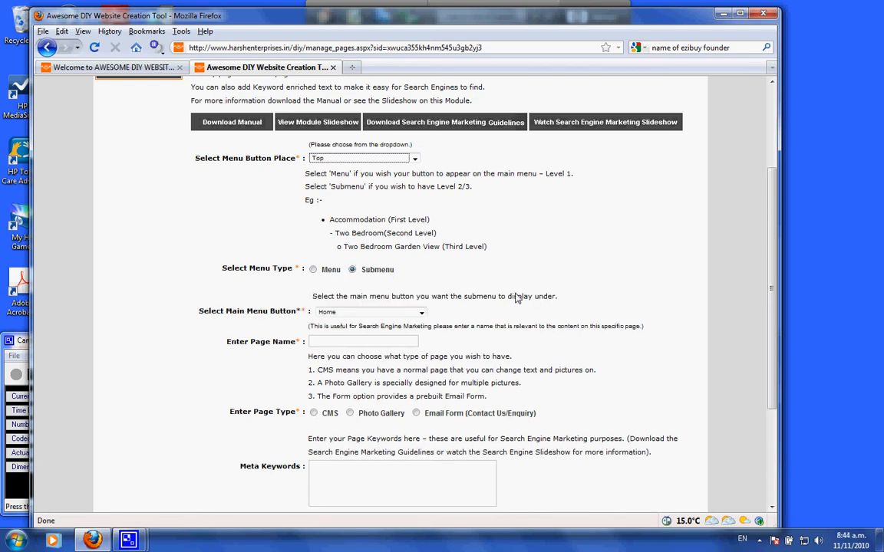
{"action": "scroll", "coordinate": [516, 296], "scroll_direction": "down", "scroll_amount": 2}
{"action": "left_click", "coordinate": [368, 244]}
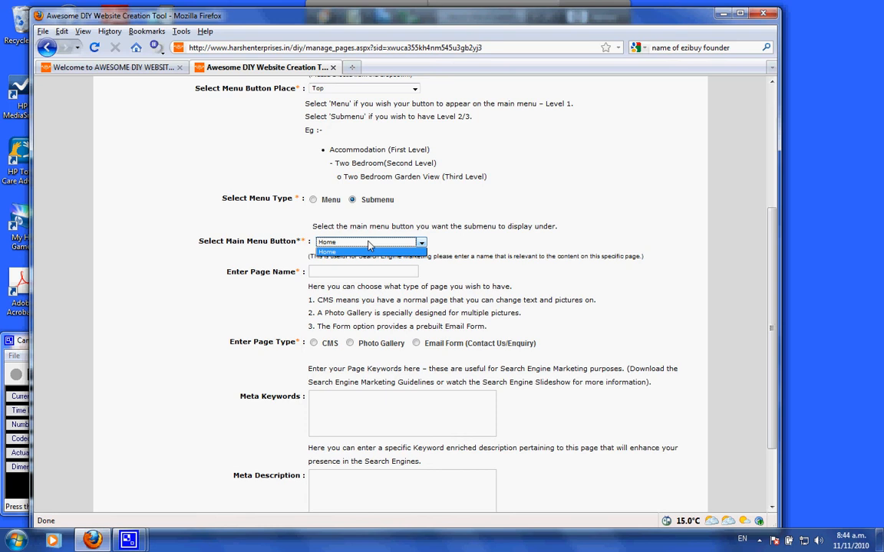
{"action": "left_click", "coordinate": [361, 252]}
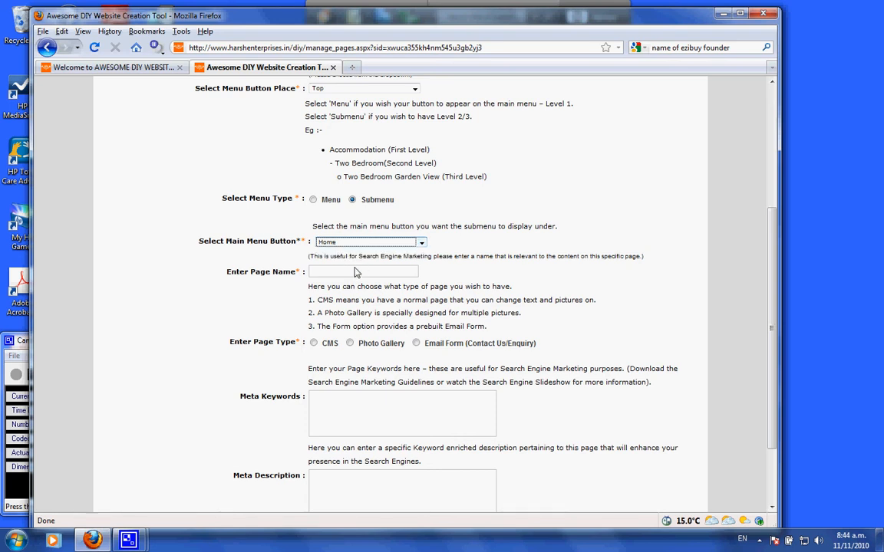
{"action": "left_click", "coordinate": [355, 272]}
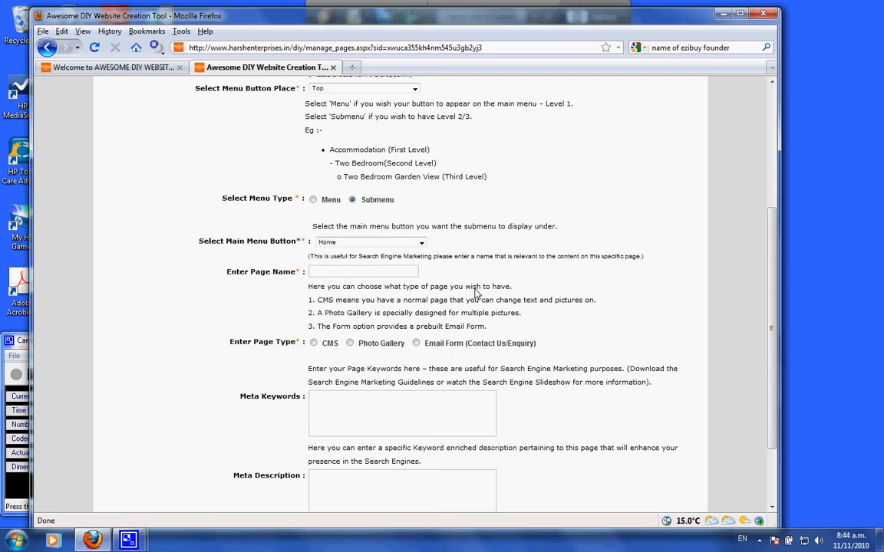
{"action": "left_click", "coordinate": [313, 199]}
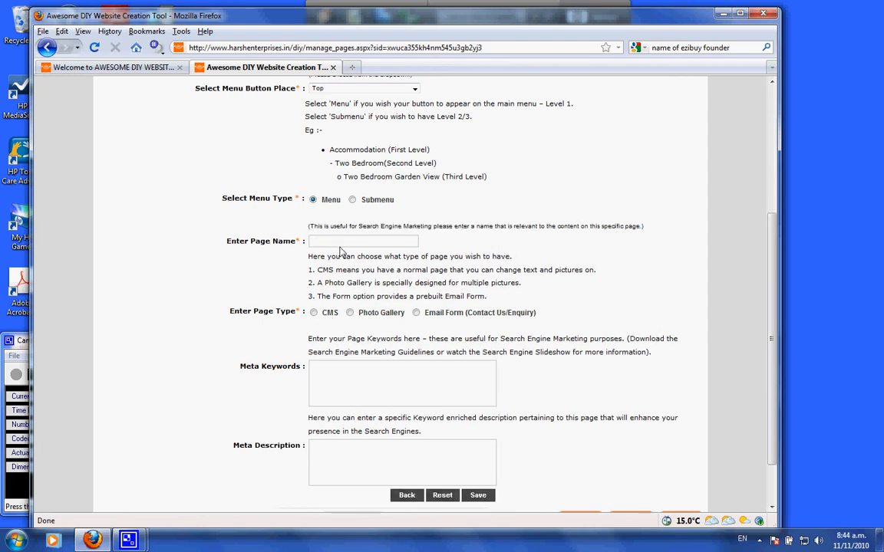
Enter Testimonials as the page name
{"action": "scroll", "coordinate": [518, 269], "scroll_direction": "up", "scroll_amount": 2}
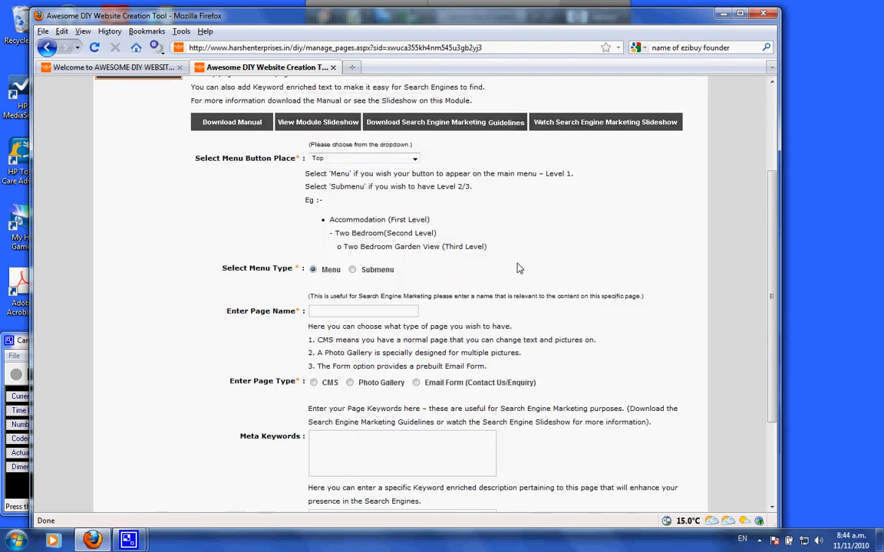
{"action": "type", "text": "Testimonials"}
{"action": "scroll", "coordinate": [543, 295], "scroll_direction": "down", "scroll_amount": 2}
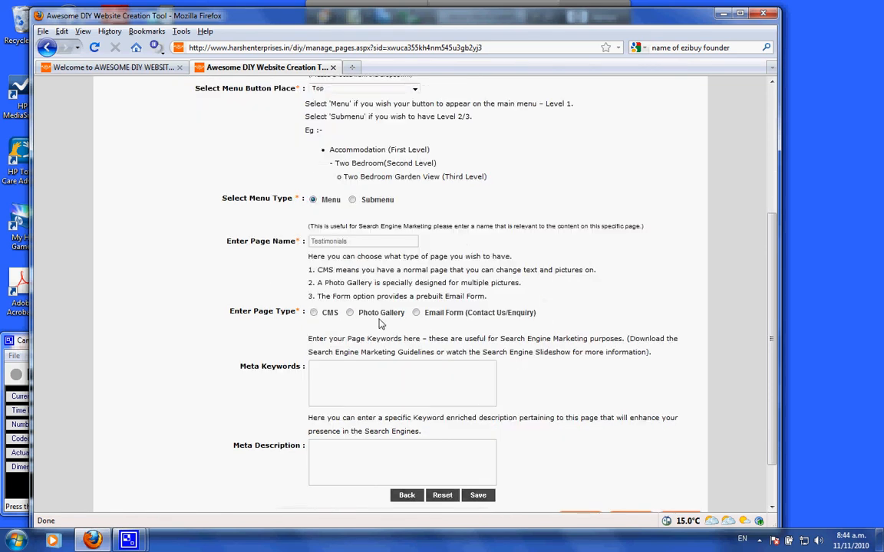
{"action": "left_click_drag", "start_coordinate": [360, 339], "coordinate": [351, 337]}
{"action": "scroll", "coordinate": [351, 340], "scroll_direction": "down", "scroll_amount": 2}
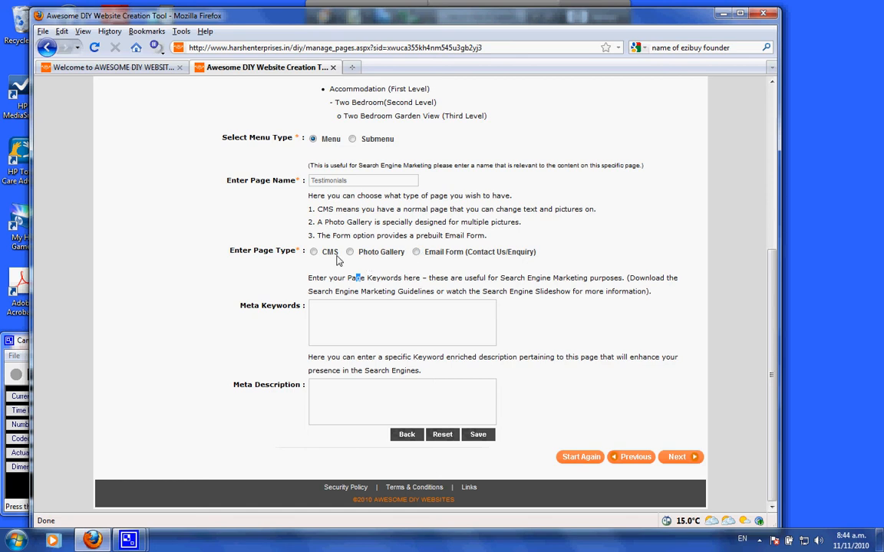
Set the page type to CMS and save the new Testimonials page
{"action": "left_click", "coordinate": [314, 252]}
{"action": "left_click", "coordinate": [360, 308]}
{"action": "left_click", "coordinate": [354, 399]}
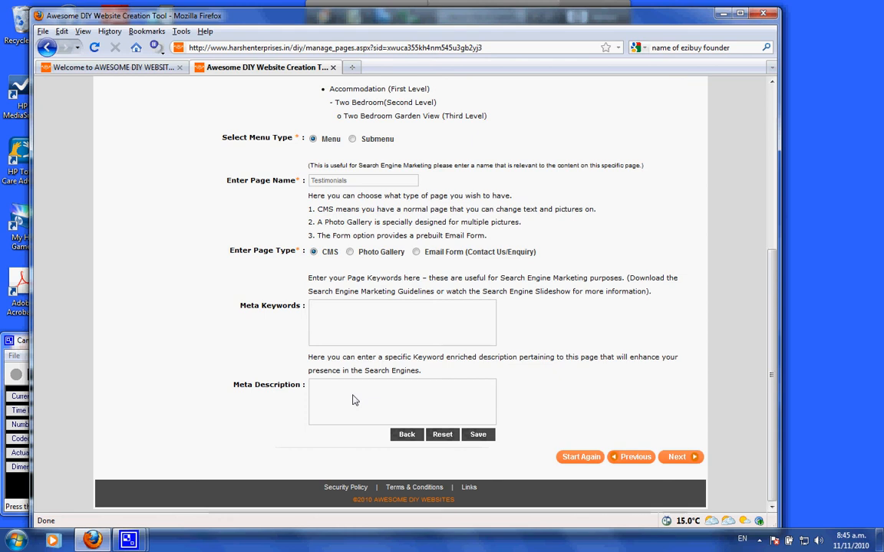
{"action": "left_click", "coordinate": [344, 323]}
{"action": "left_click", "coordinate": [476, 436]}
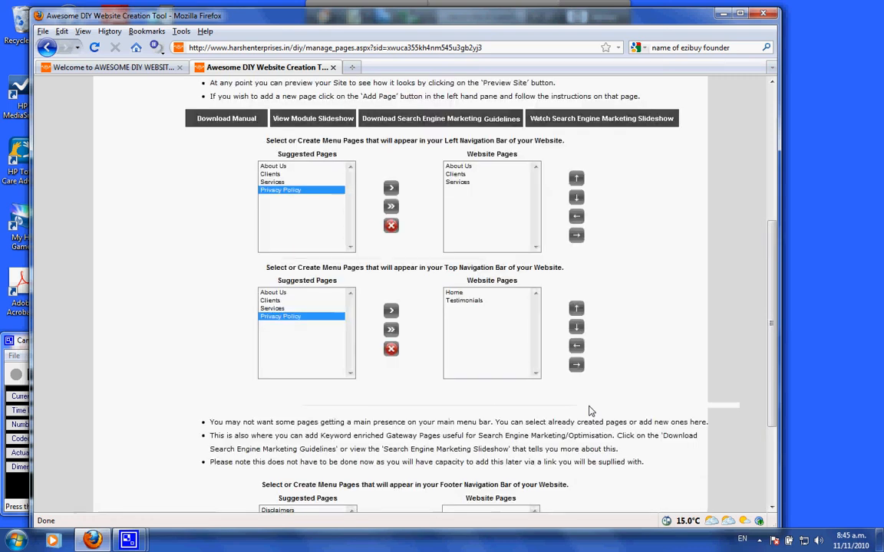
Open a new page form and set its menu button place to Left
{"action": "left_click", "coordinate": [465, 301]}
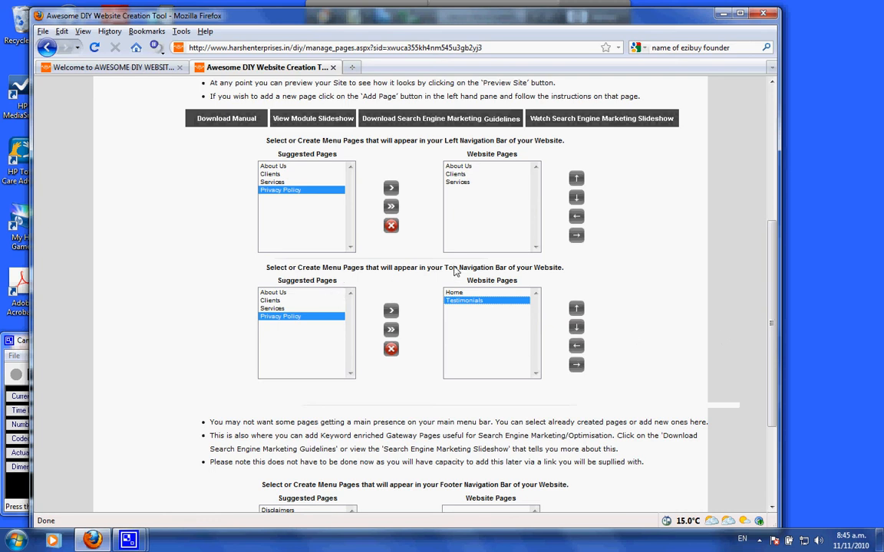
{"action": "left_click_drag", "start_coordinate": [444, 268], "coordinate": [568, 271]}
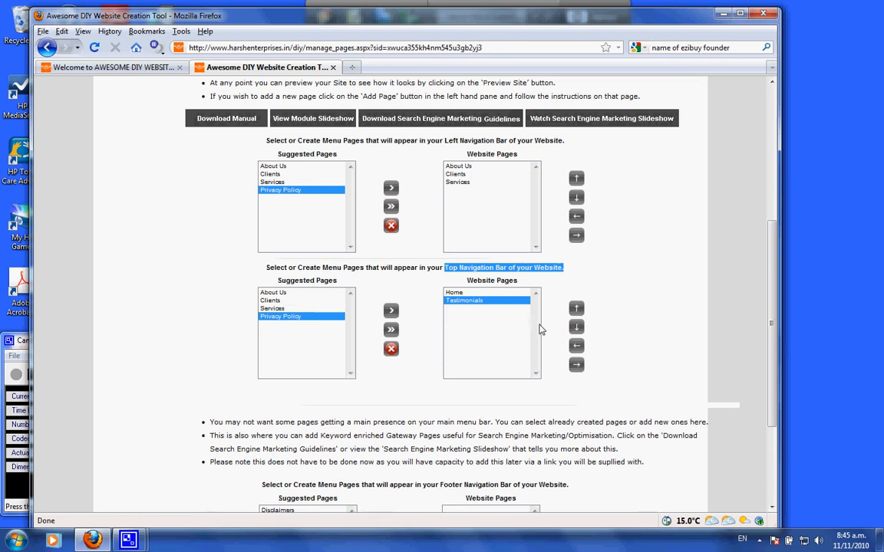
{"action": "scroll", "coordinate": [462, 217], "scroll_direction": "up", "scroll_amount": 2}
{"action": "left_click", "coordinate": [465, 252]}
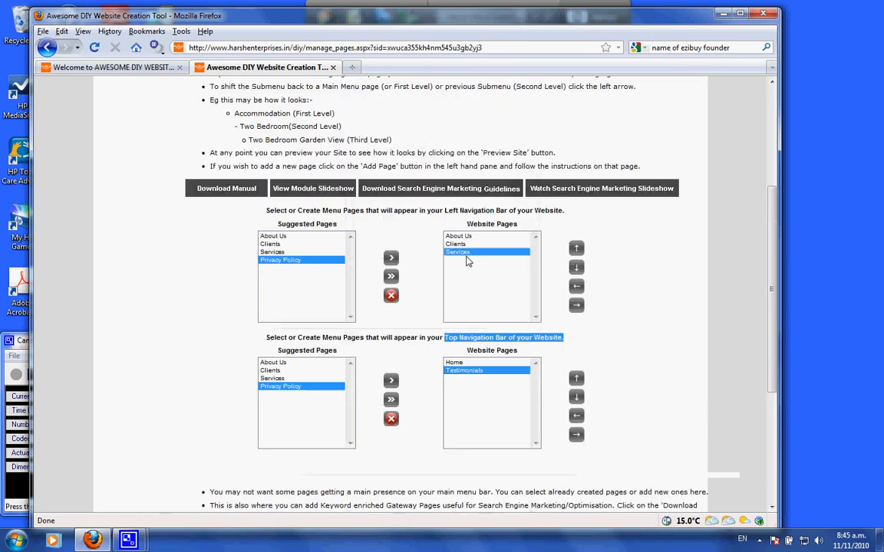
{"action": "scroll", "coordinate": [465, 275], "scroll_direction": "up", "scroll_amount": 2}
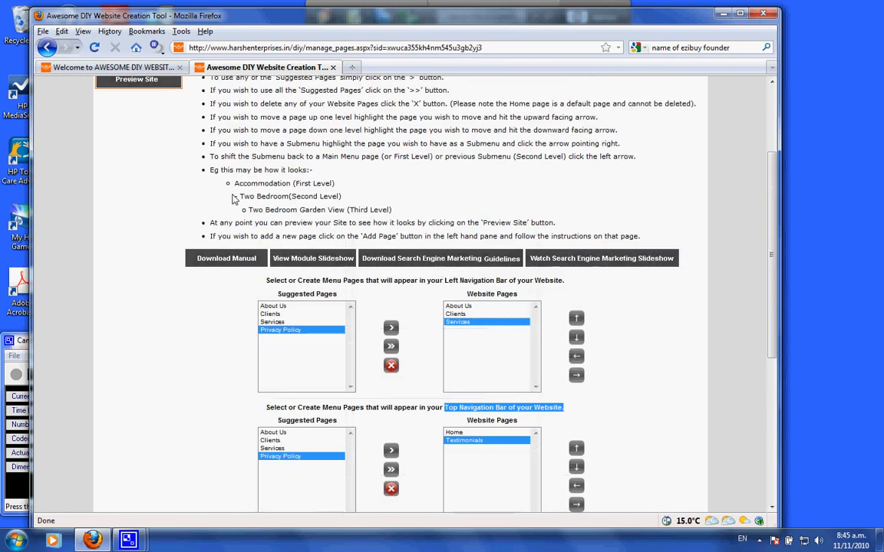
{"action": "scroll", "coordinate": [204, 173], "scroll_direction": "up", "scroll_amount": 2}
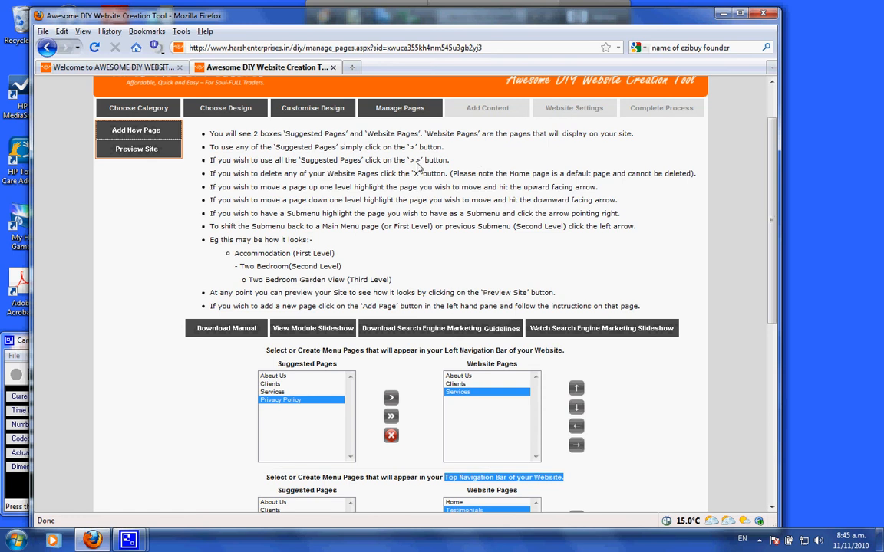
{"action": "left_click", "coordinate": [349, 239]}
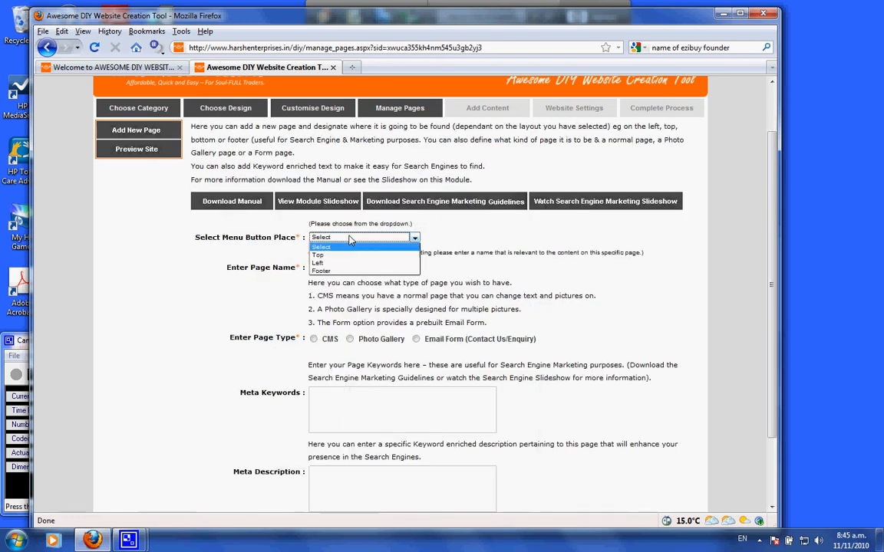
{"action": "left_click", "coordinate": [342, 265]}
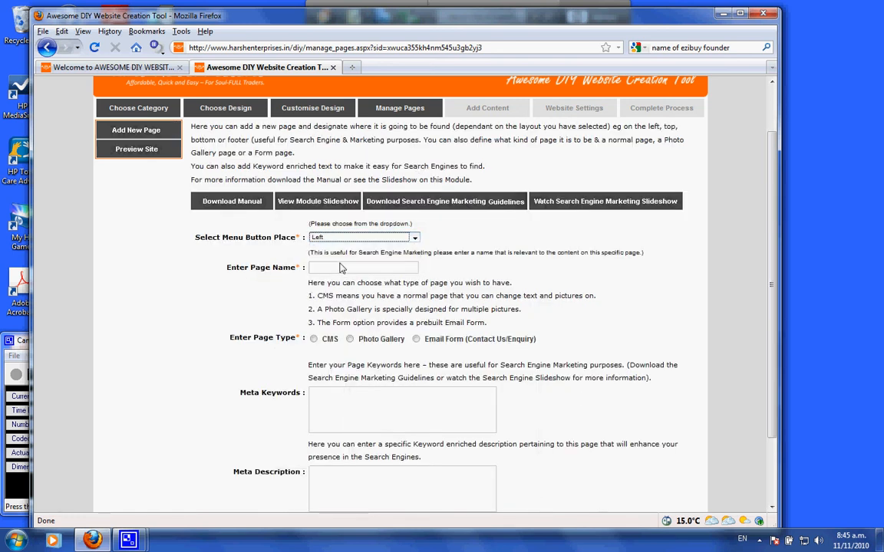
Set the new page's menu type to Menu and enter Courses as its page name
{"action": "scroll", "coordinate": [443, 283], "scroll_direction": "down", "scroll_amount": 2}
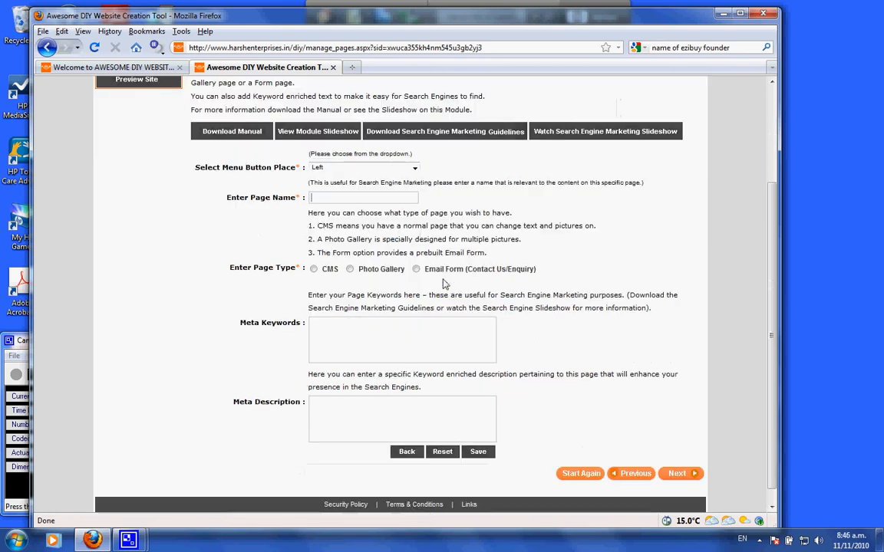
{"action": "scroll", "coordinate": [443, 284], "scroll_direction": "down", "scroll_amount": 2}
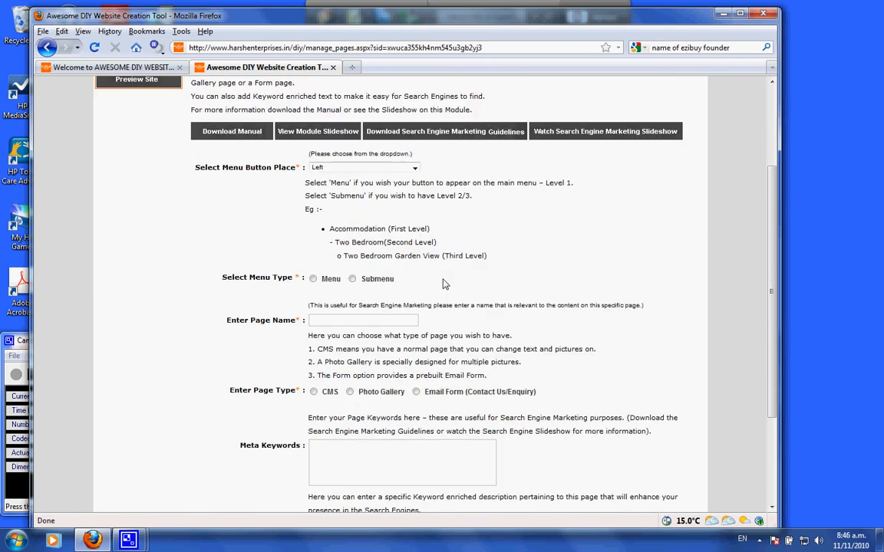
{"action": "left_click", "coordinate": [313, 278]}
{"action": "scroll", "coordinate": [330, 330], "scroll_direction": "down", "scroll_amount": 2}
{"action": "left_click", "coordinate": [331, 253]}
{"action": "type", "text": "C"}
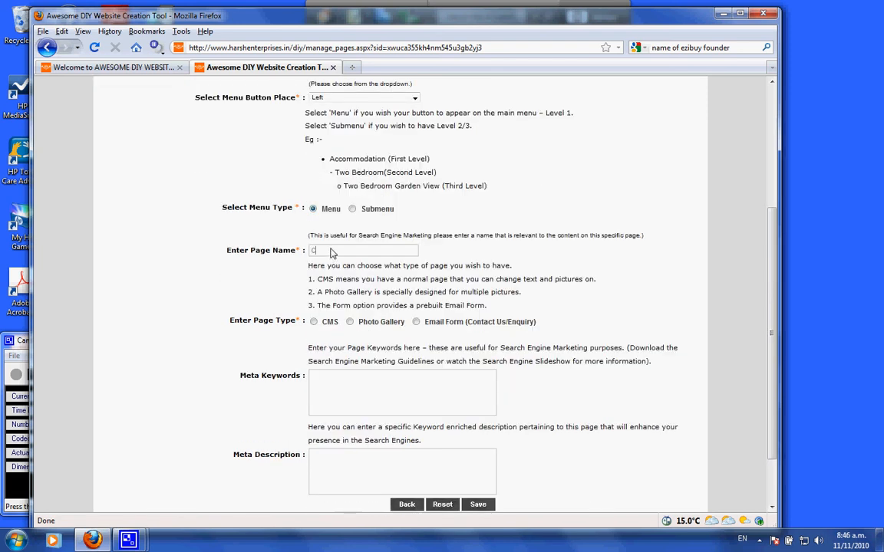
{"action": "type", "text": "ourses"}
Set the page type to CMS and save the Courses page
{"action": "left_click", "coordinate": [314, 322]}
{"action": "scroll", "coordinate": [345, 322], "scroll_direction": "down", "scroll_amount": 2}
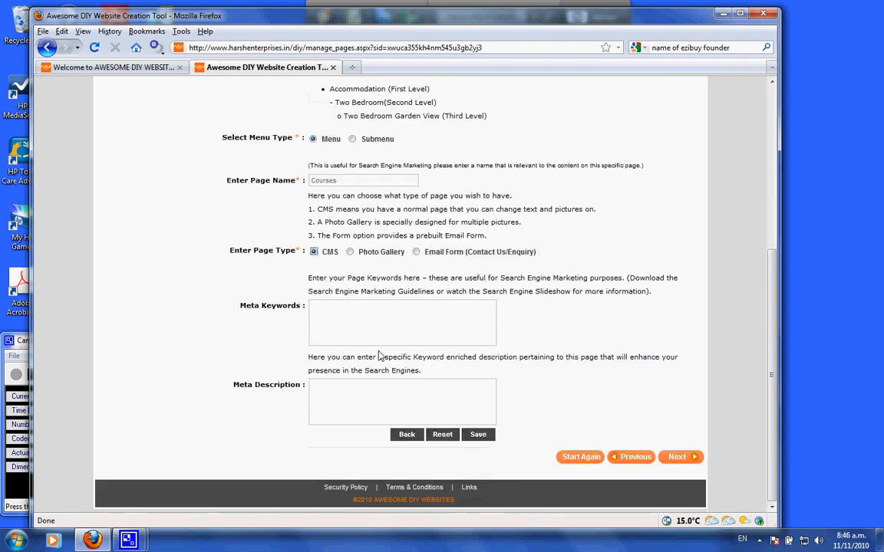
{"action": "left_click", "coordinate": [477, 435]}
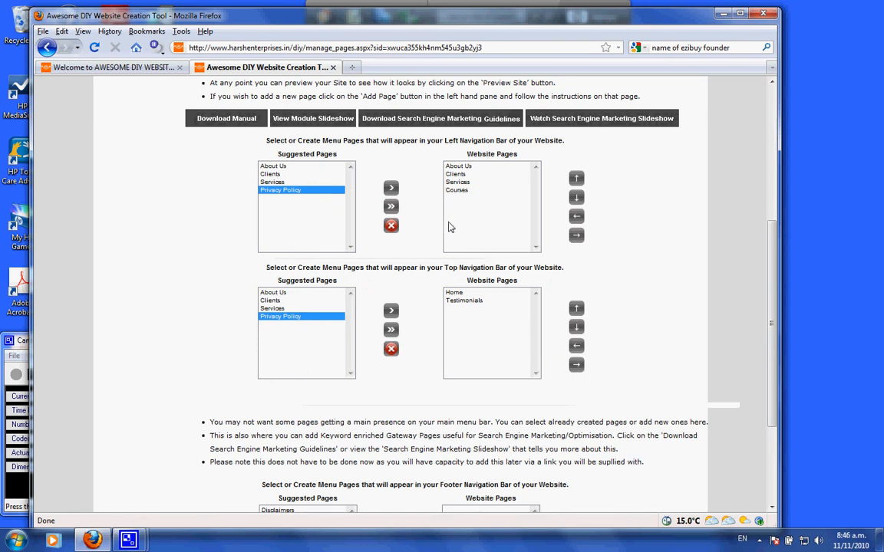
Move Clients down below Courses in the left navigation bar's website pages
{"action": "left_click_drag", "start_coordinate": [465, 192], "coordinate": [421, 155]}
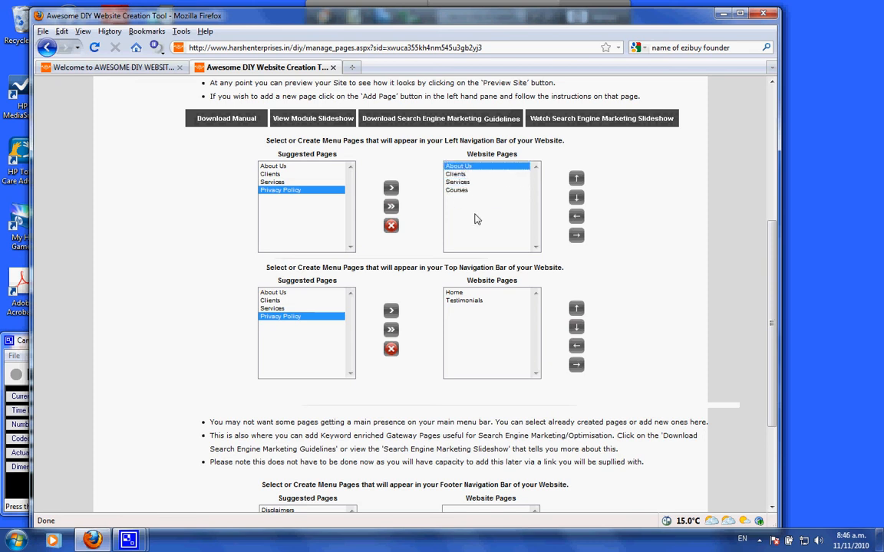
{"action": "scroll", "coordinate": [476, 220], "scroll_direction": "up", "scroll_amount": 2}
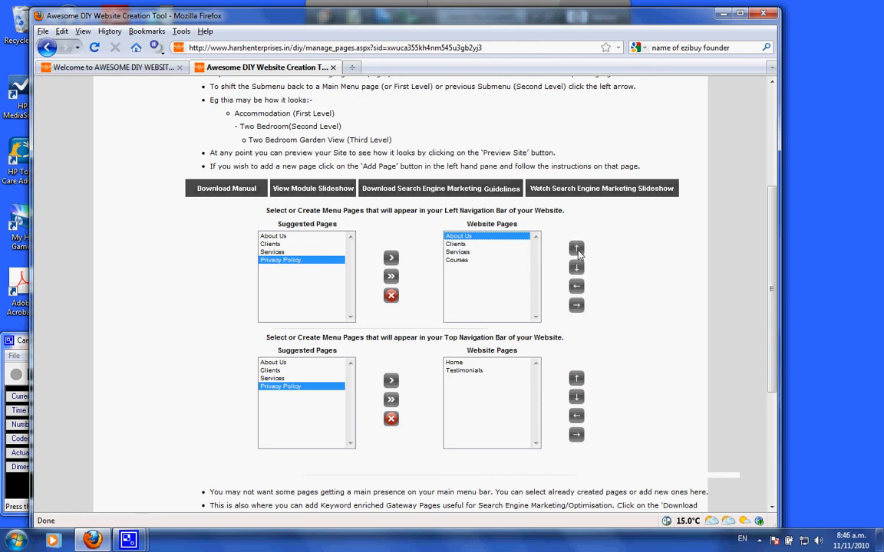
{"action": "left_click", "coordinate": [456, 244]}
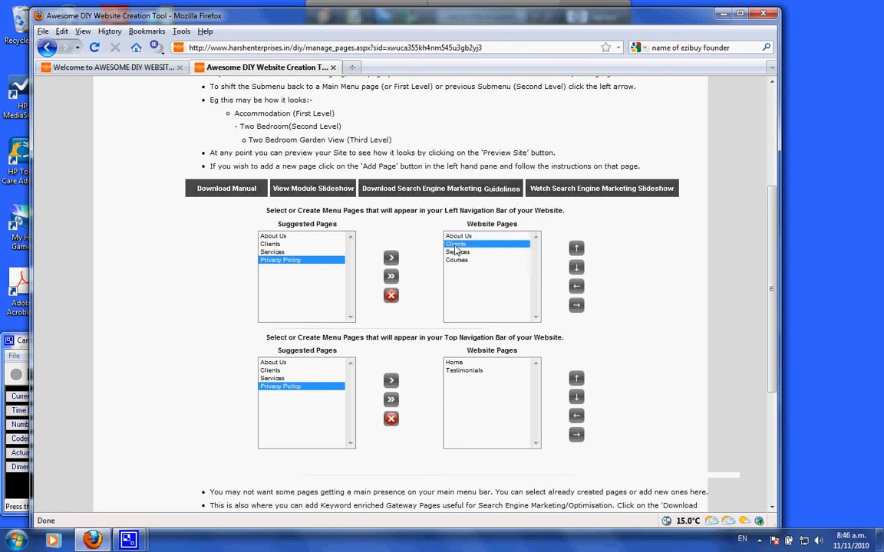
{"action": "left_click", "coordinate": [576, 268]}
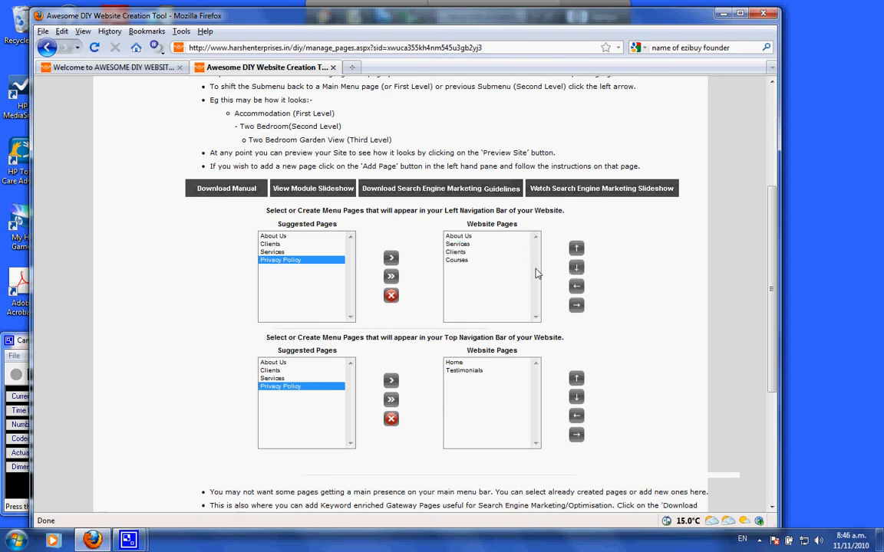
{"action": "left_click", "coordinate": [472, 252]}
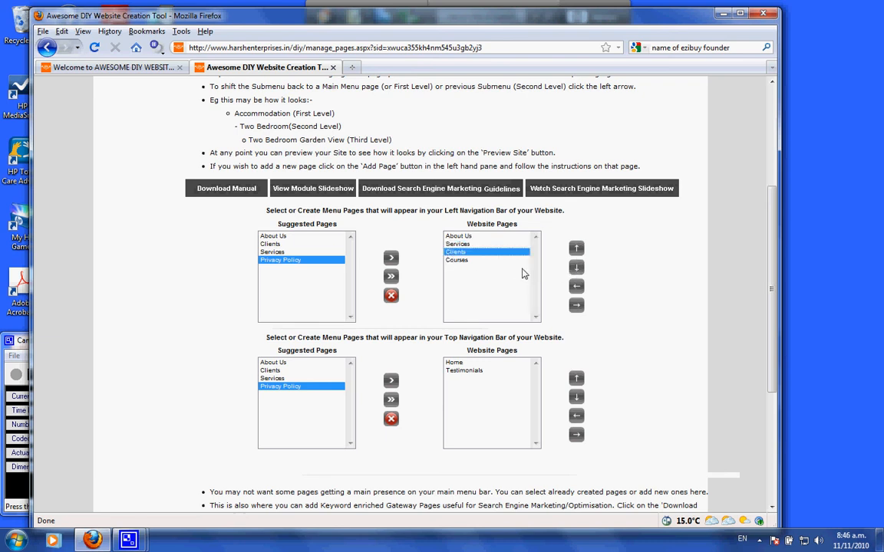
{"action": "left_click", "coordinate": [577, 269]}
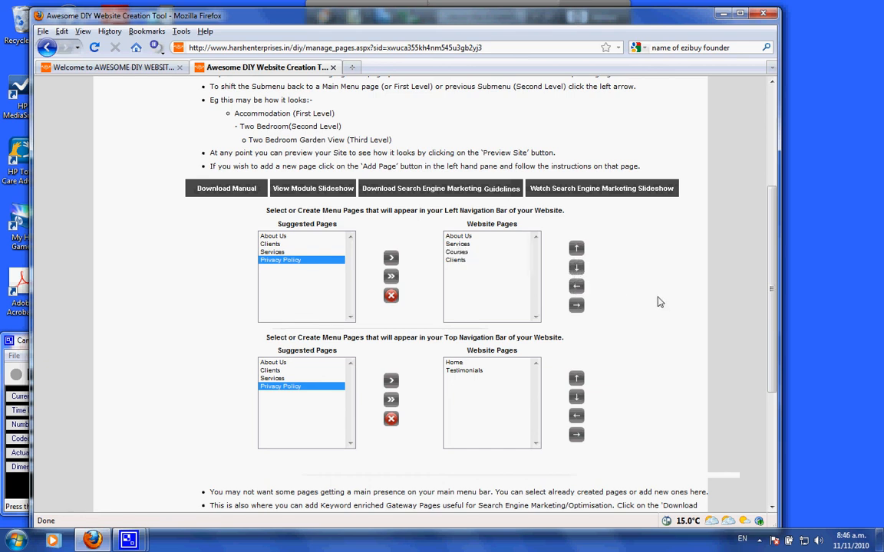
{"action": "left_click", "coordinate": [460, 261]}
{"action": "left_click", "coordinate": [577, 250]}
{"action": "left_click", "coordinate": [457, 253]}
{"action": "left_click", "coordinate": [577, 267]}
Make Courses a submenu of Services in the left navigation bar
{"action": "left_click", "coordinate": [458, 245]}
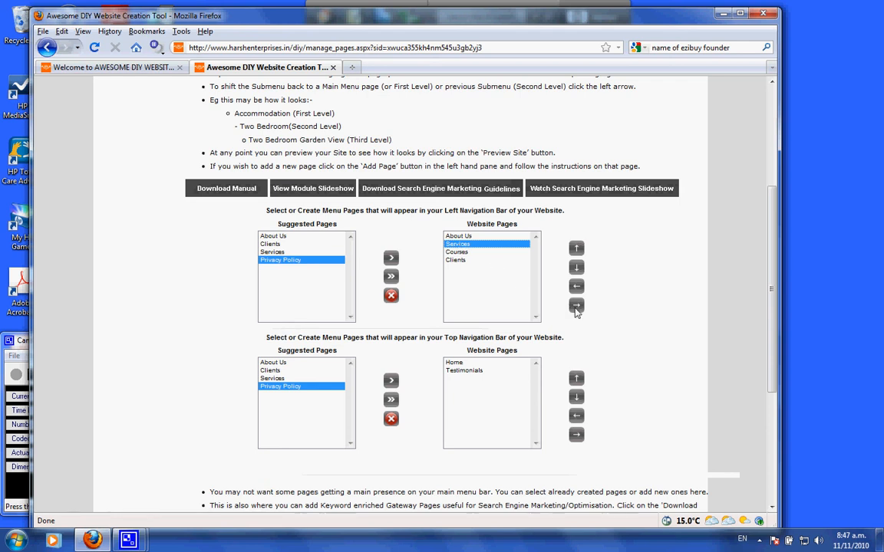
{"action": "left_click", "coordinate": [460, 253]}
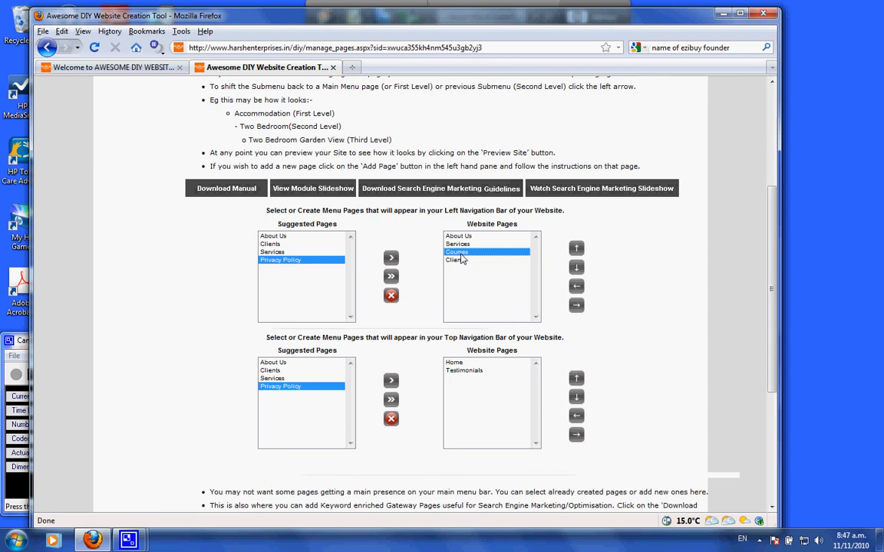
{"action": "left_click", "coordinate": [575, 304]}
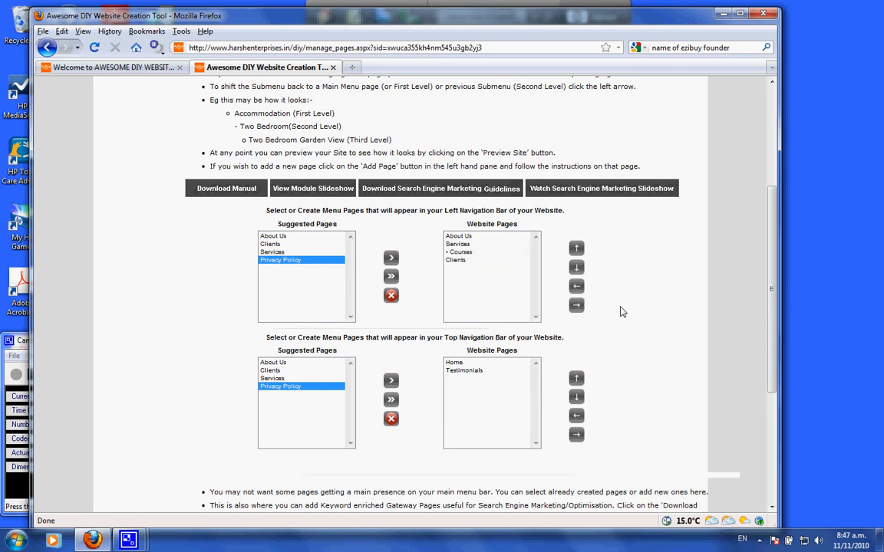
Raise Clients two levels to make it a third-level submenu under Courses
{"action": "left_click", "coordinate": [455, 261]}
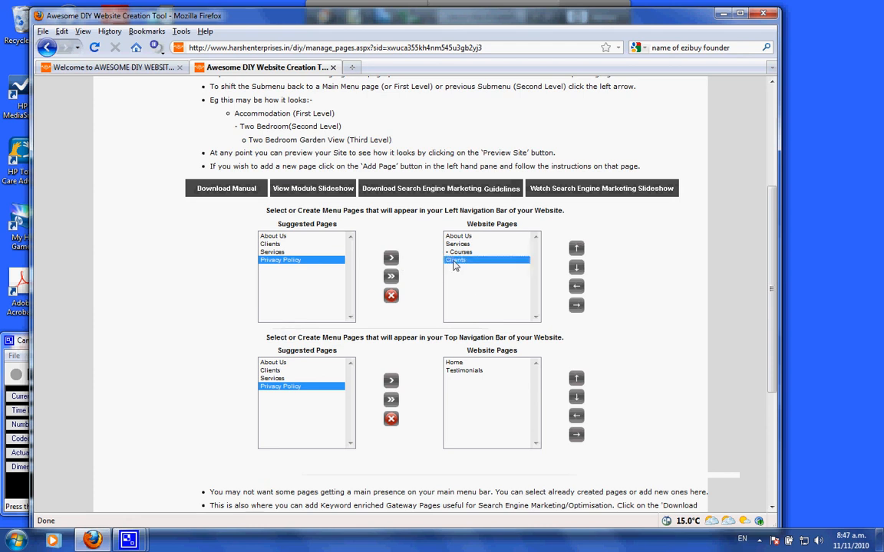
{"action": "left_click", "coordinate": [577, 305]}
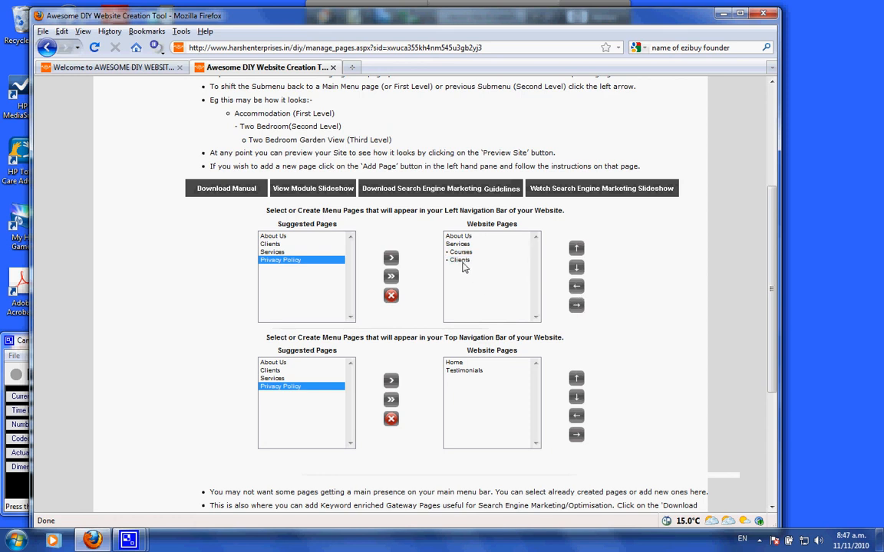
{"action": "left_click", "coordinate": [463, 261]}
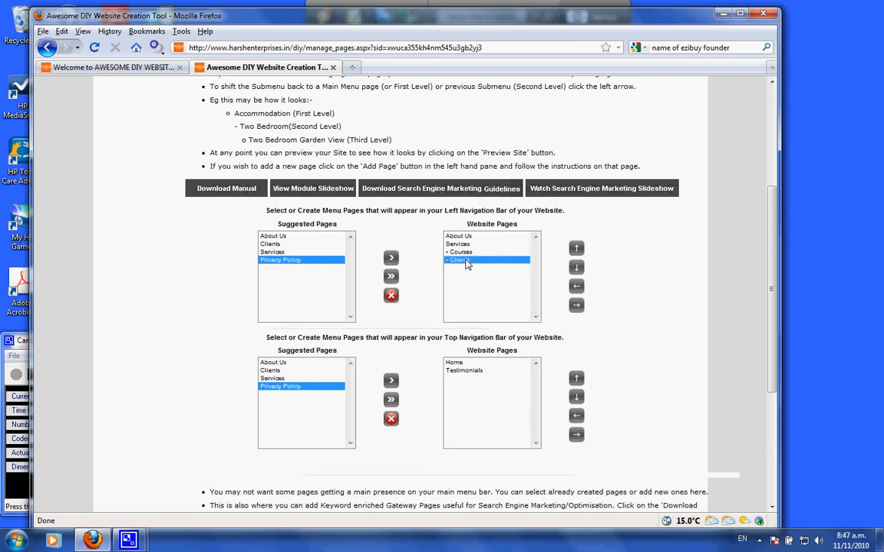
{"action": "left_click", "coordinate": [576, 305]}
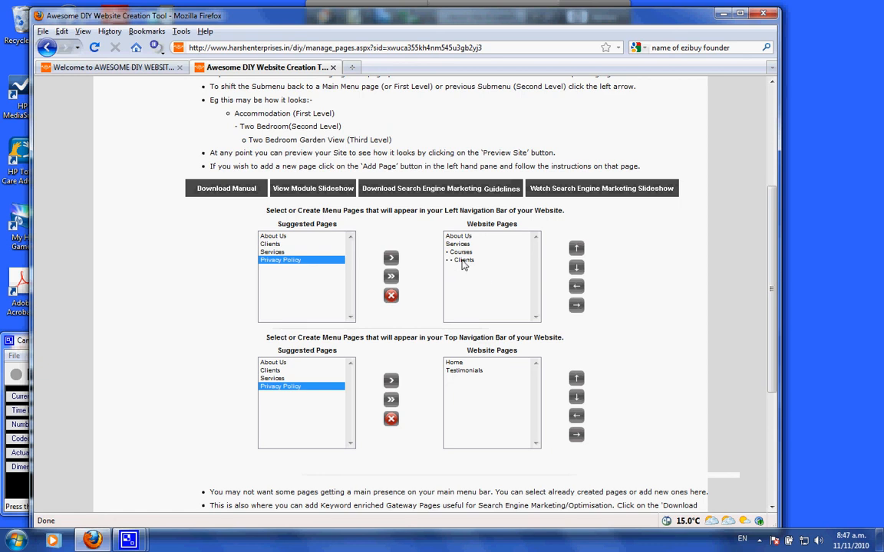
Preview the site to inspect the top and left navigation menus, then close the preview
{"action": "scroll", "coordinate": [463, 265], "scroll_direction": "up", "scroll_amount": 3}
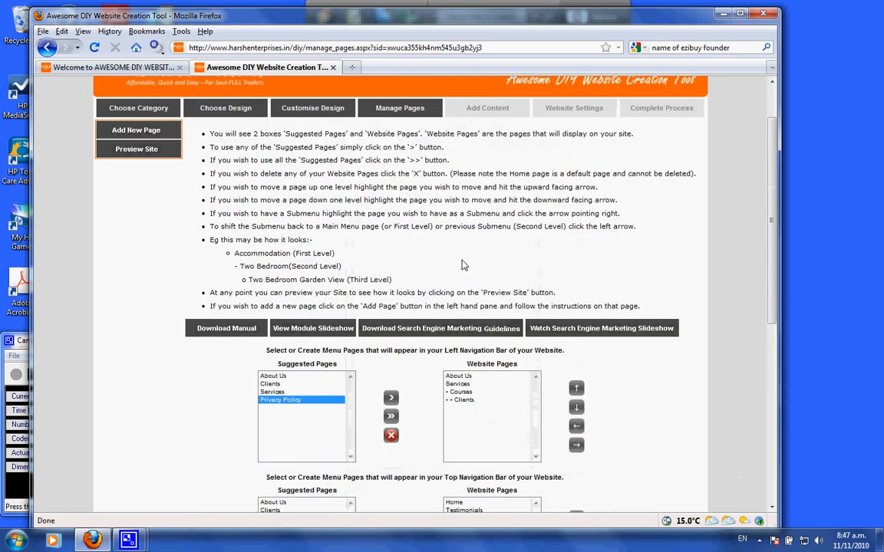
{"action": "left_click", "coordinate": [122, 150]}
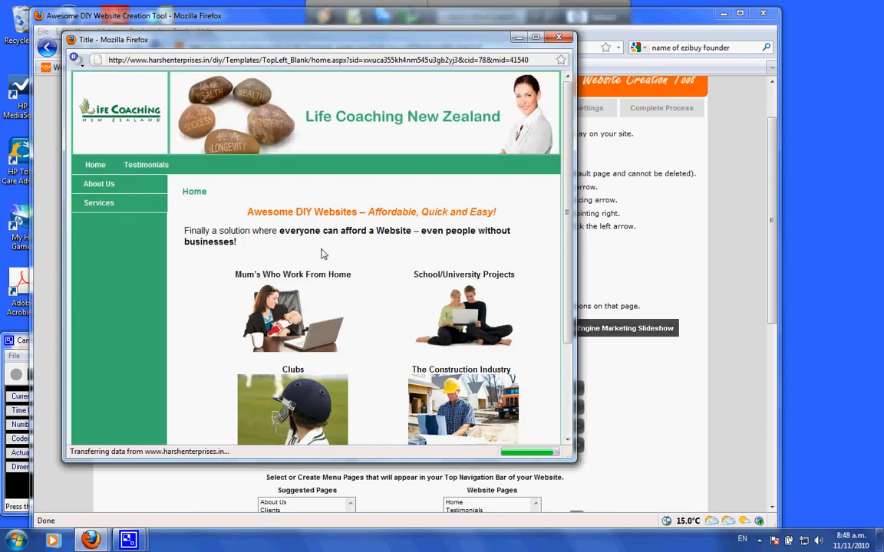
{"action": "mouse_move", "coordinate": [128, 204]}
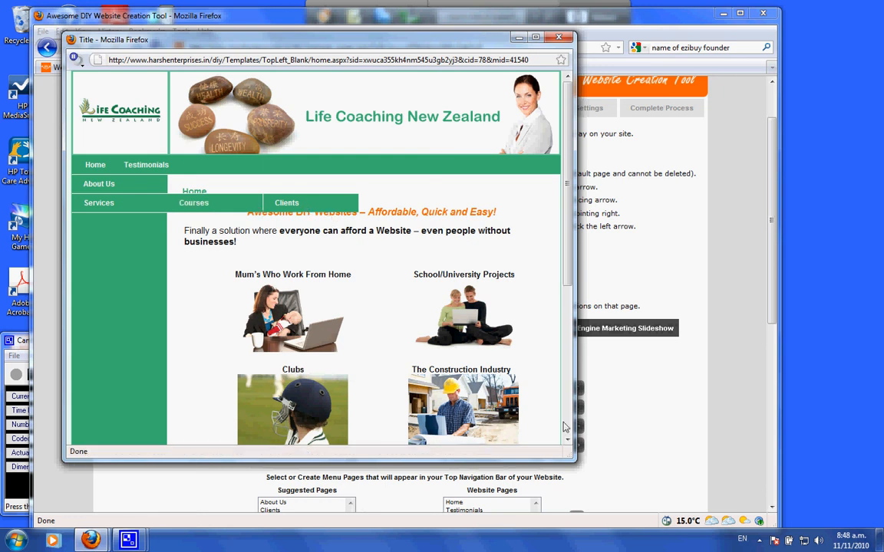
{"action": "left_click_drag", "start_coordinate": [574, 461], "coordinate": [727, 516]}
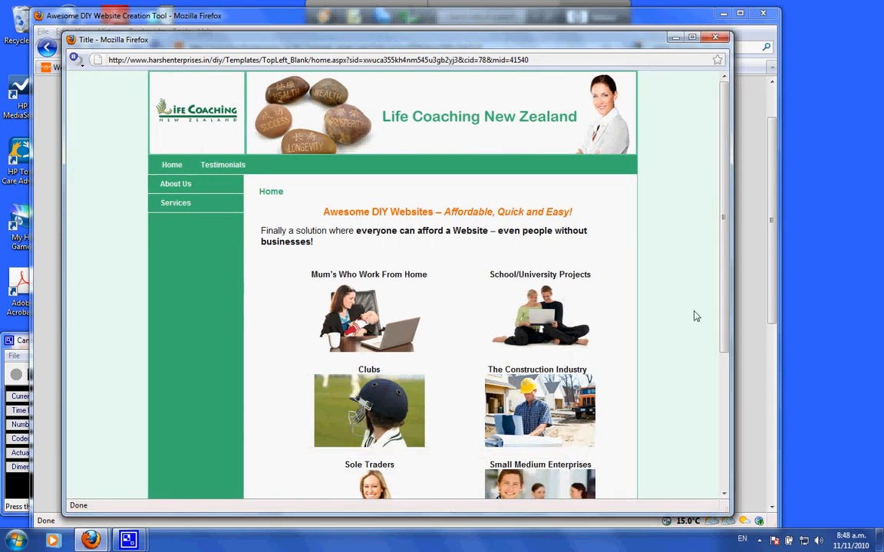
{"action": "left_click", "coordinate": [717, 37]}
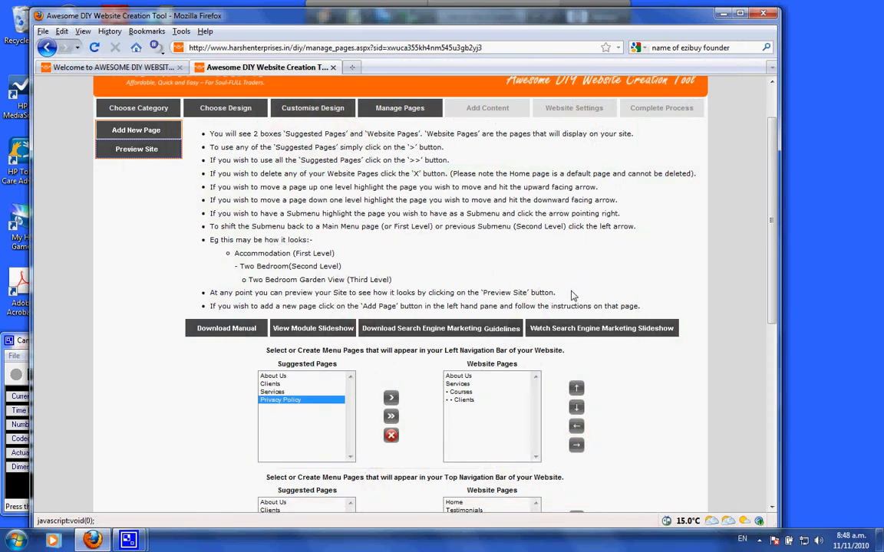
{"action": "scroll", "coordinate": [643, 298], "scroll_direction": "down", "scroll_amount": 3}
{"action": "scroll", "coordinate": [572, 294], "scroll_direction": "down", "scroll_amount": 2}
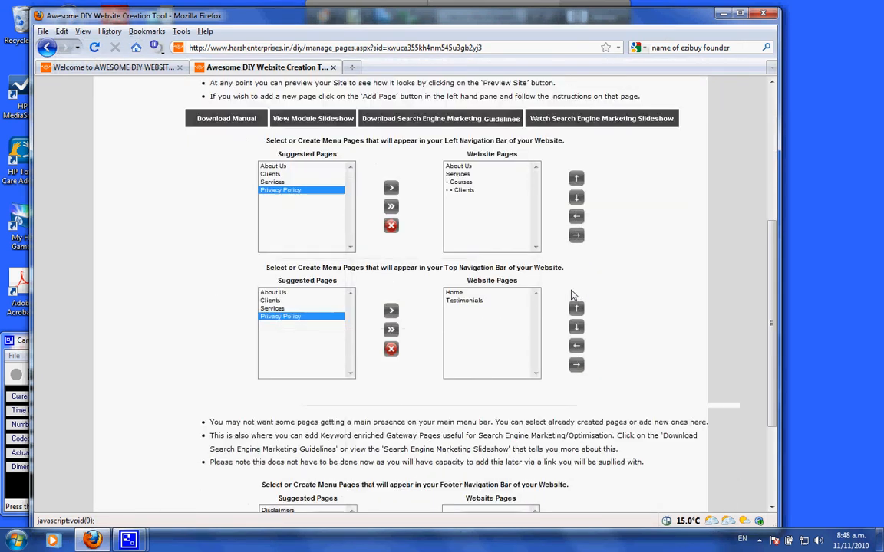
{"action": "scroll", "coordinate": [572, 294], "scroll_direction": "down", "scroll_amount": 2}
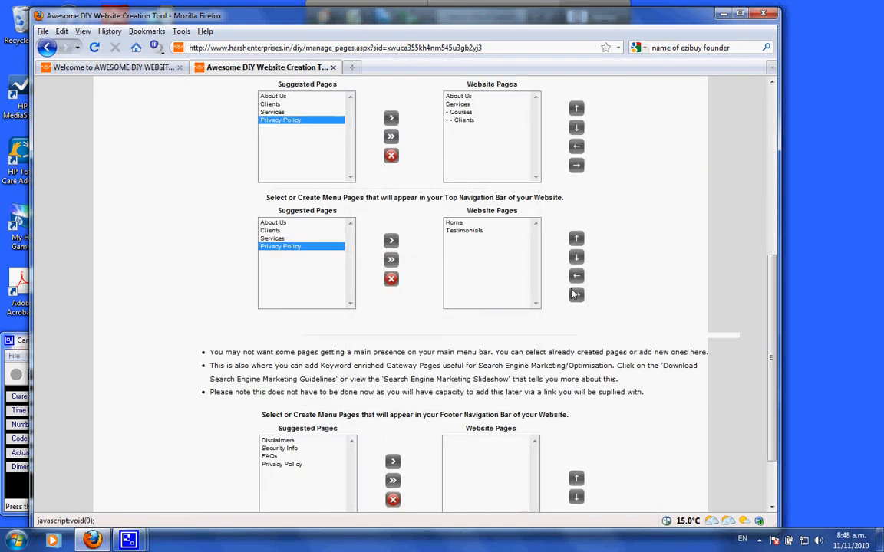
Add all suggested pages to the footer navigation bar's website pages
{"action": "scroll", "coordinate": [548, 343], "scroll_direction": "down", "scroll_amount": 2}
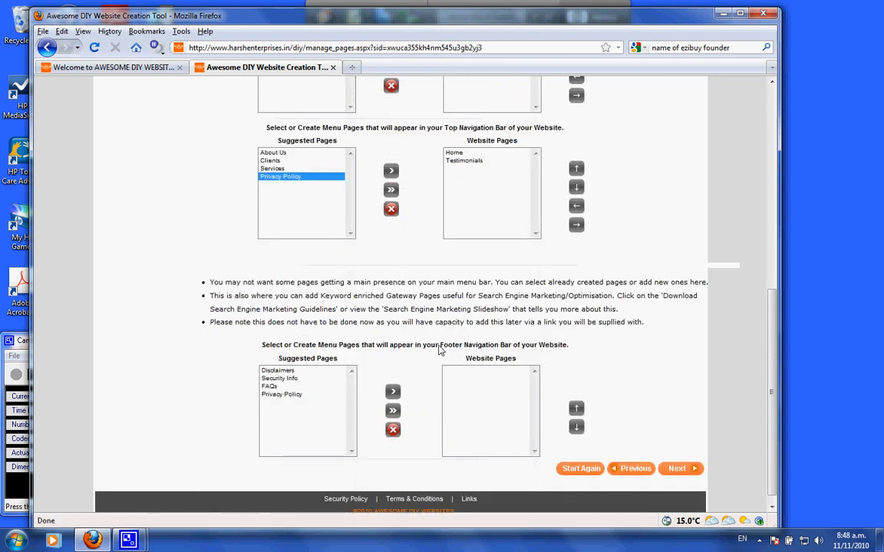
{"action": "left_click_drag", "start_coordinate": [440, 345], "coordinate": [548, 353]}
{"action": "scroll", "coordinate": [571, 356], "scroll_direction": "down", "scroll_amount": 1}
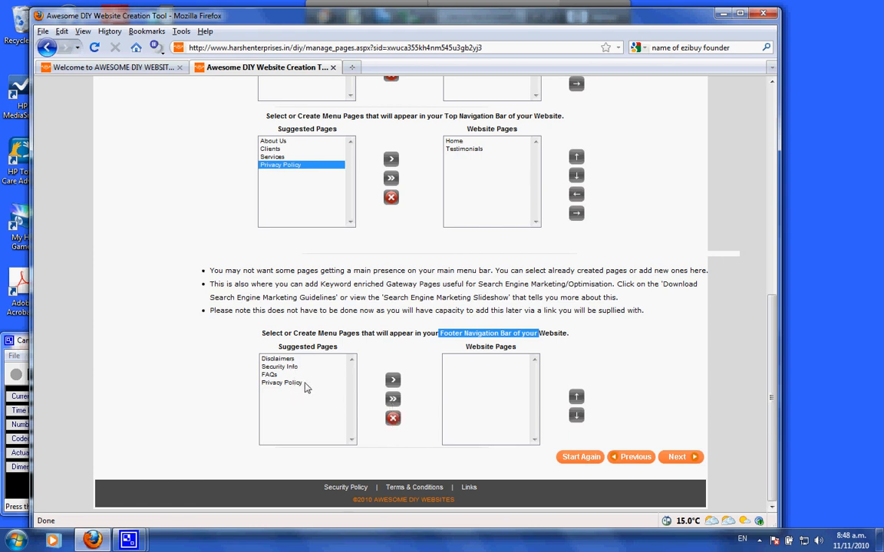
{"action": "left_click", "coordinate": [392, 399]}
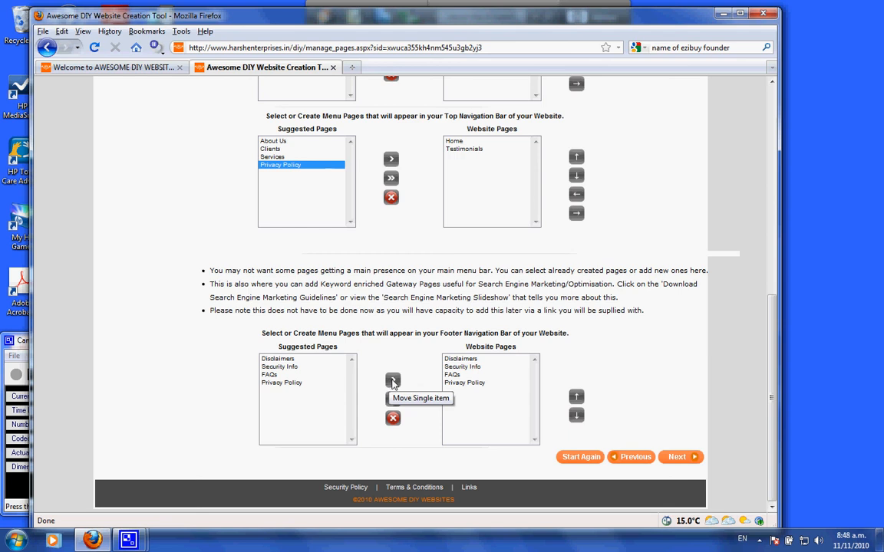
Move Privacy Policy up one position in the footer navigation bar's website pages
{"action": "scroll", "coordinate": [396, 376], "scroll_direction": "up", "scroll_amount": 8}
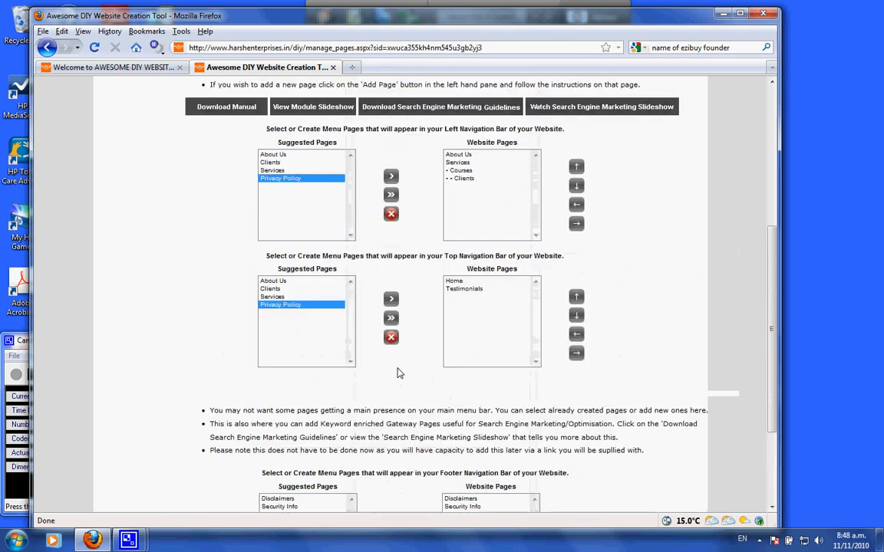
{"action": "scroll", "coordinate": [398, 374], "scroll_direction": "up", "scroll_amount": 2}
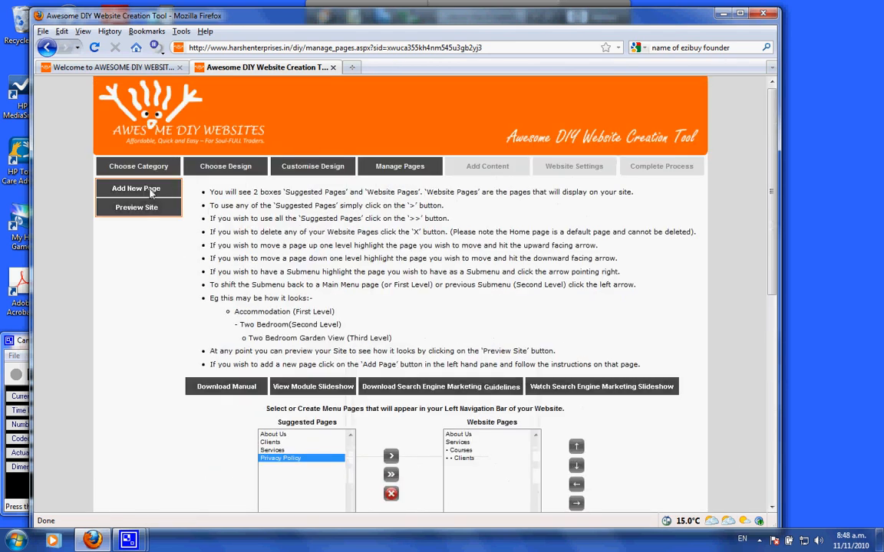
{"action": "scroll", "coordinate": [694, 217], "scroll_direction": "down", "scroll_amount": 10}
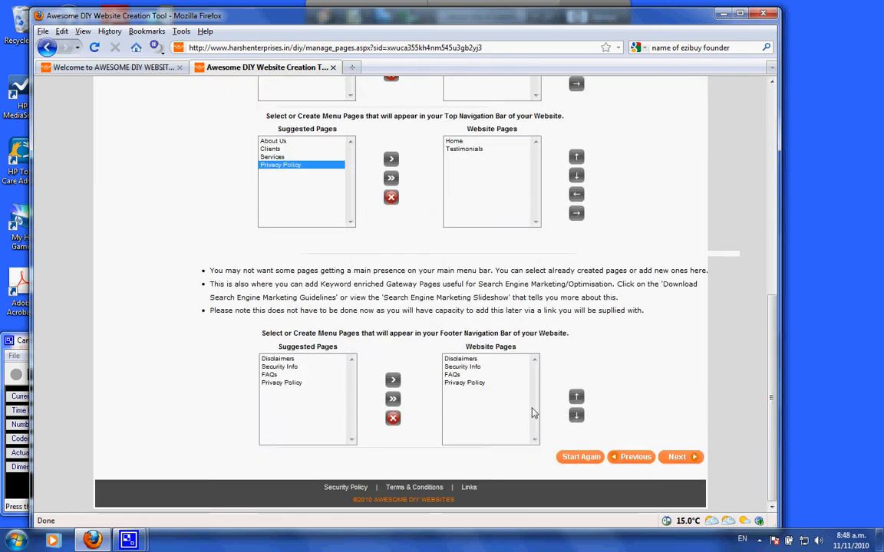
{"action": "left_click", "coordinate": [464, 382]}
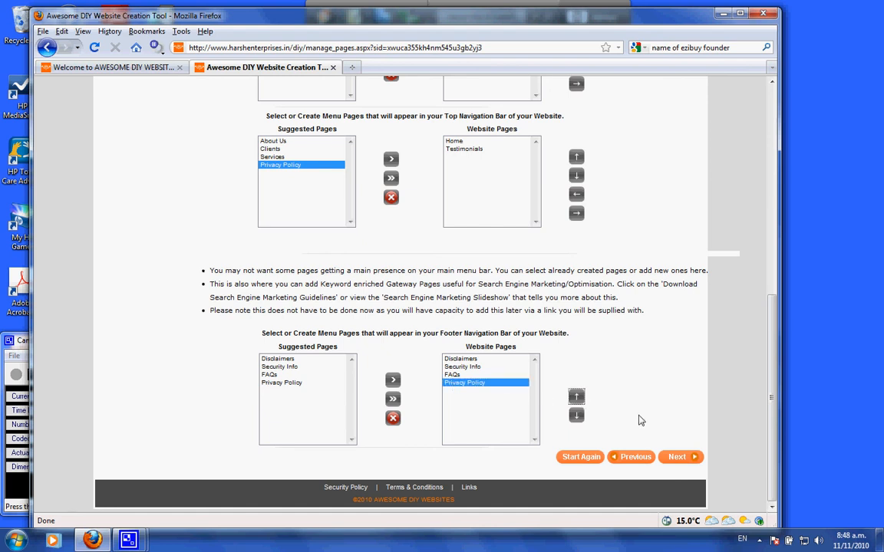
{"action": "left_click", "coordinate": [576, 397]}
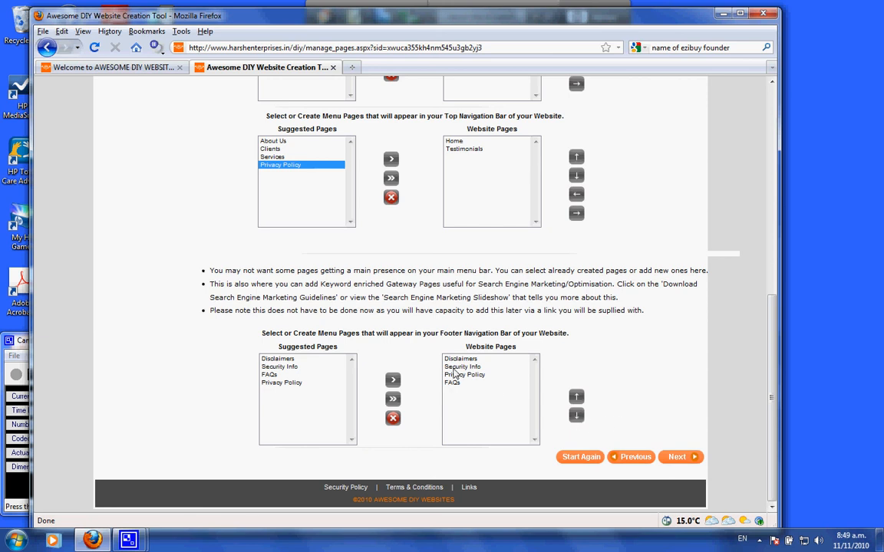
{"action": "left_click", "coordinate": [459, 374]}
{"action": "scroll", "coordinate": [689, 417], "scroll_direction": "up", "scroll_amount": 3}
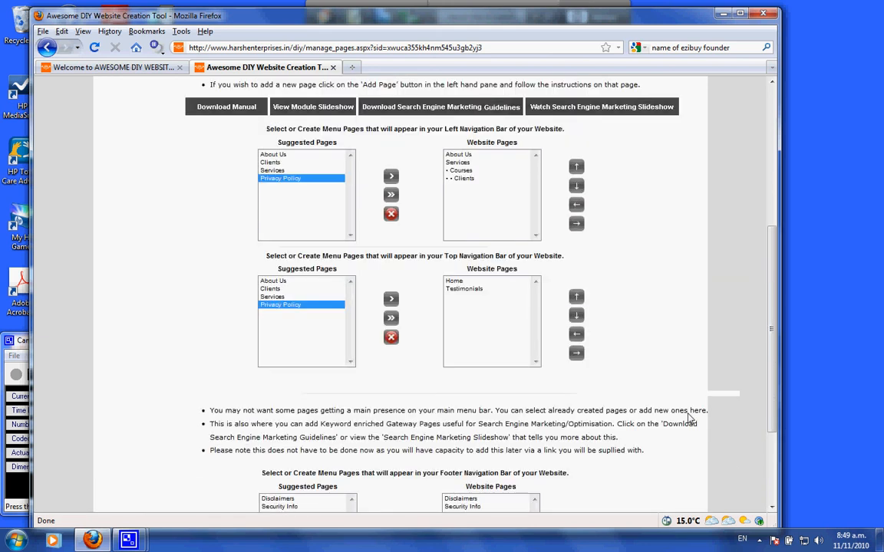
{"action": "scroll", "coordinate": [690, 416], "scroll_direction": "down", "scroll_amount": 3}
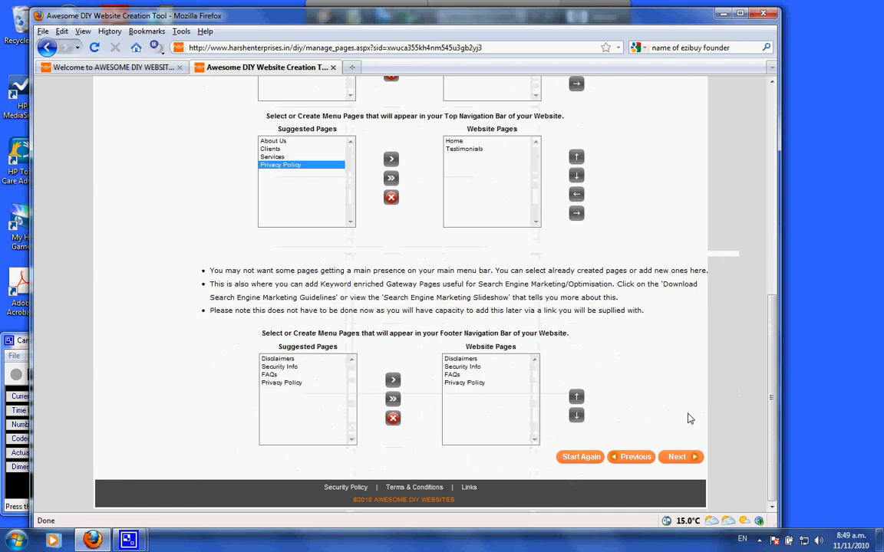
Delete Disclaimers from the footer navigation bar's website pages
{"action": "left_click", "coordinate": [459, 359]}
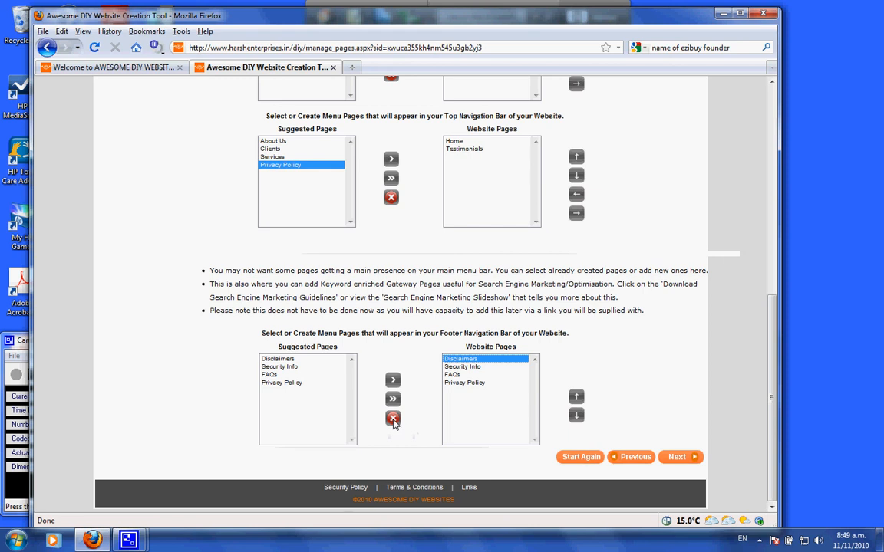
{"action": "left_click", "coordinate": [393, 420]}
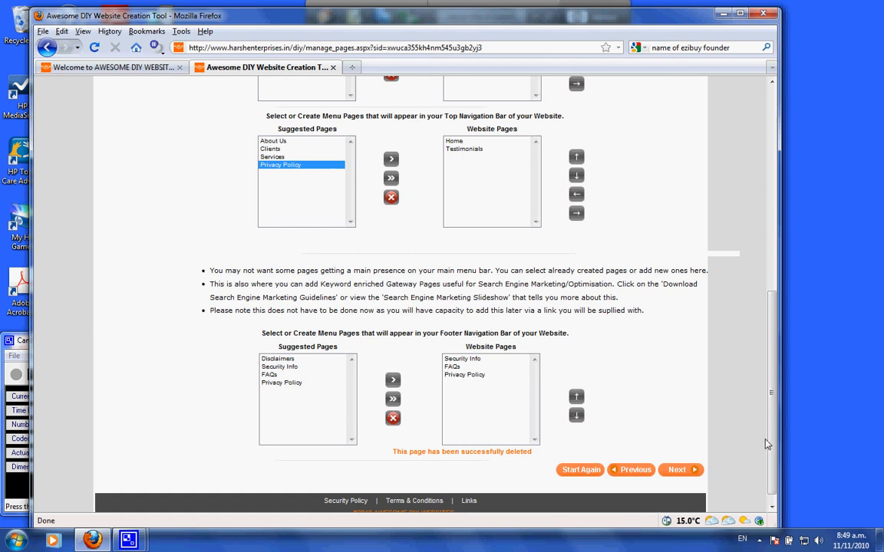
{"action": "scroll", "coordinate": [765, 444], "scroll_direction": "up", "scroll_amount": 6}
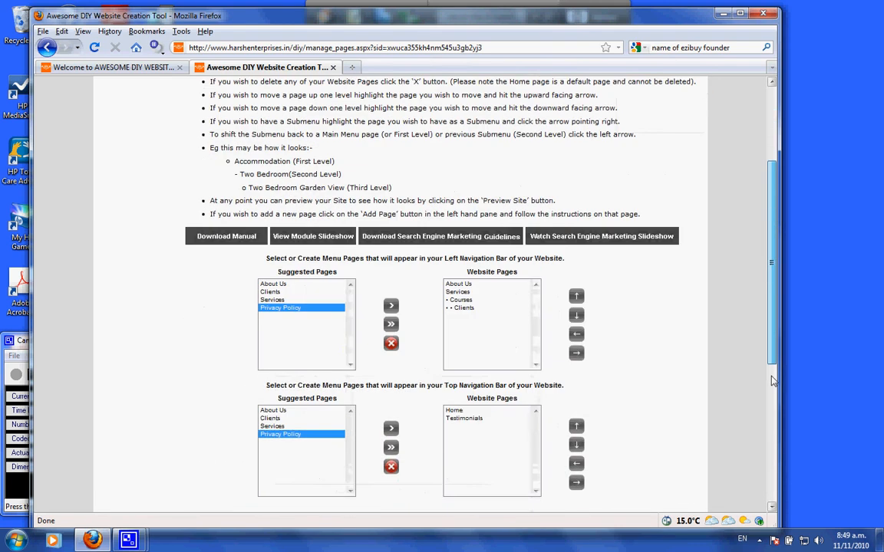
{"action": "scroll", "coordinate": [772, 382], "scroll_direction": "down", "scroll_amount": 6}
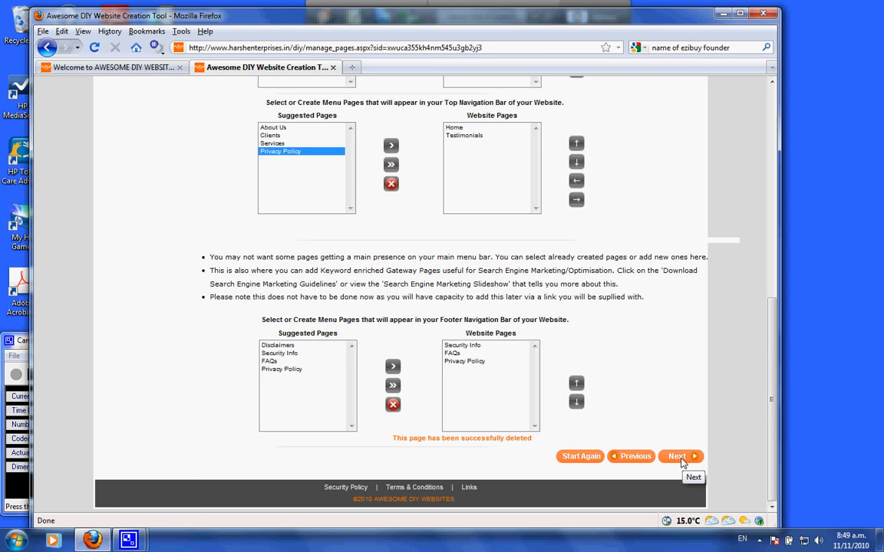
{"action": "left_click_drag", "start_coordinate": [773, 457], "coordinate": [767, 258]}
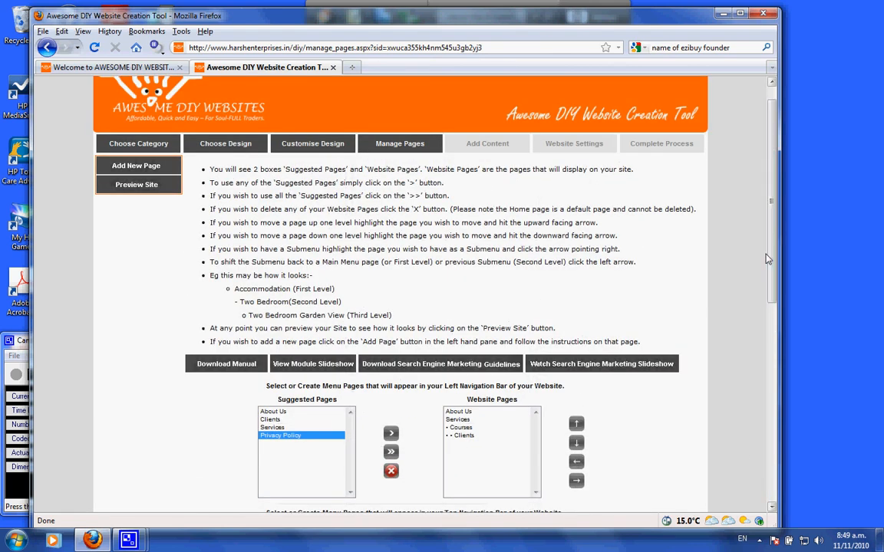
{"action": "mouse_move", "coordinate": [767, 259]}
{"action": "left_mouse_down"}
{"action": "mouse_move", "coordinate": [775, 268]}
{"action": "mouse_move", "coordinate": [774, 244]}
{"action": "left_mouse_up"}
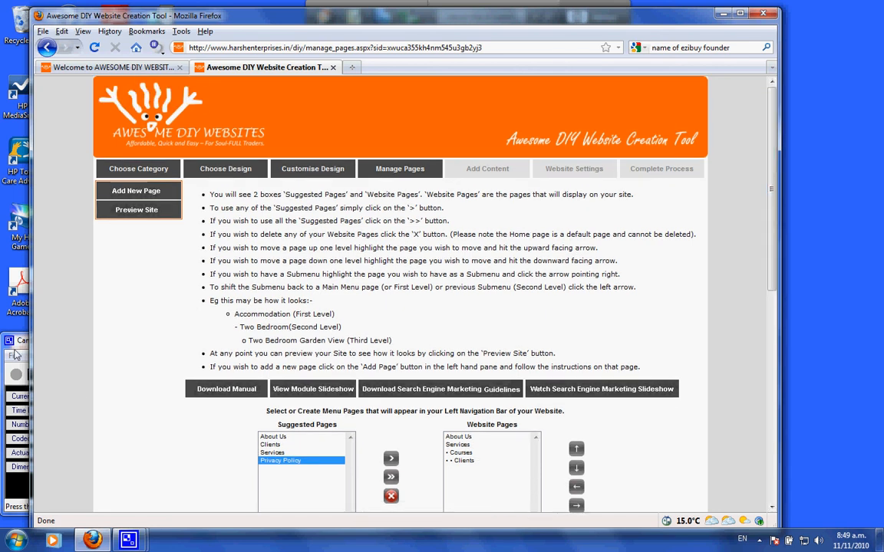